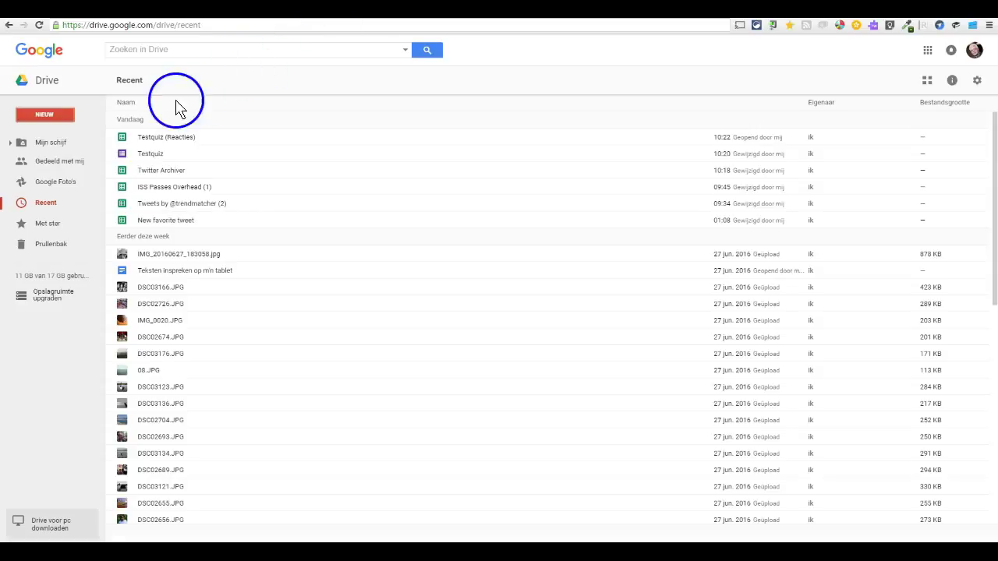
Step: Create a new blank Google Form and title it "Quiz in Google Forms"
click(47, 116)
mouse_move(85, 262)
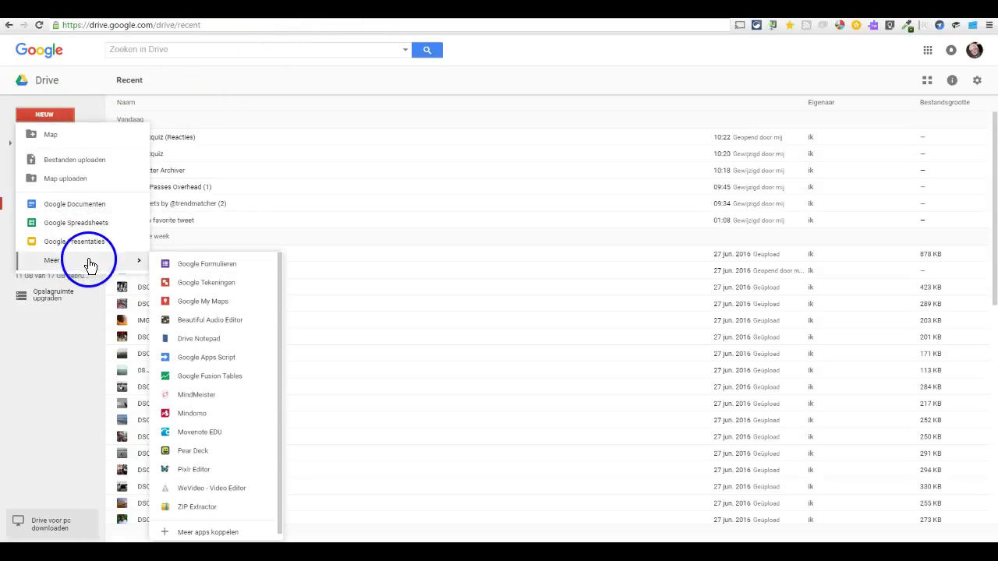
click(194, 263)
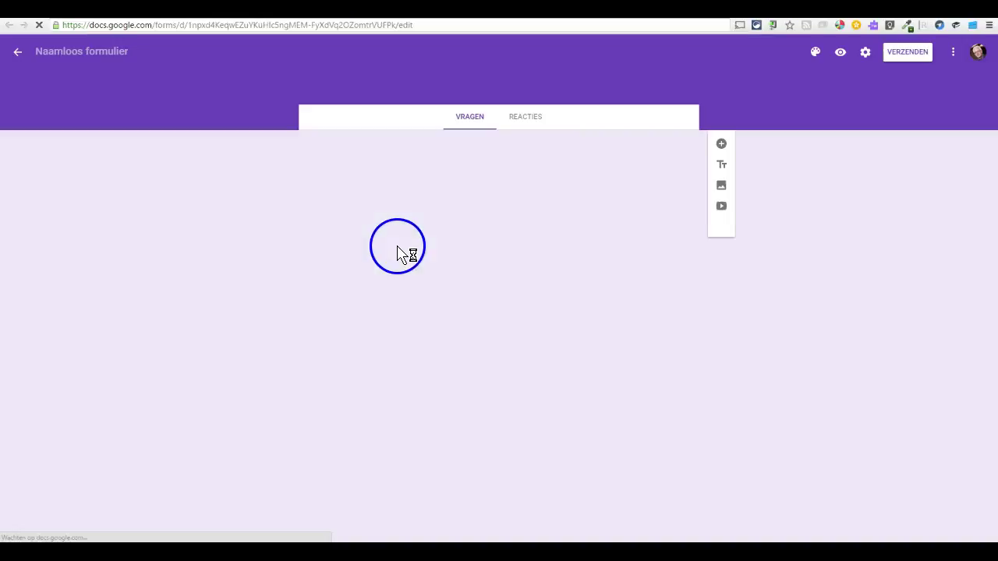
click(89, 51)
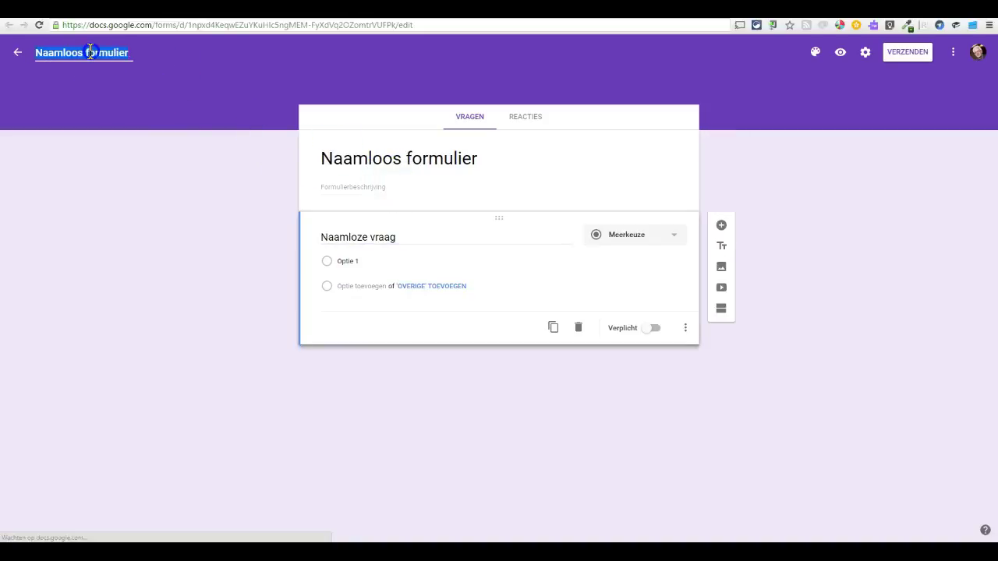
text(Qui)
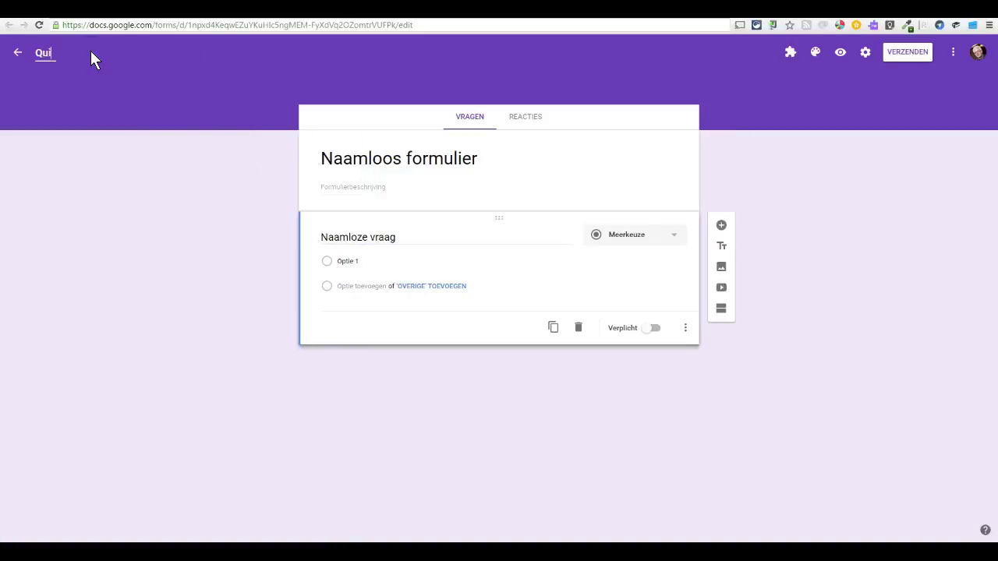
text(z in Google Forms)
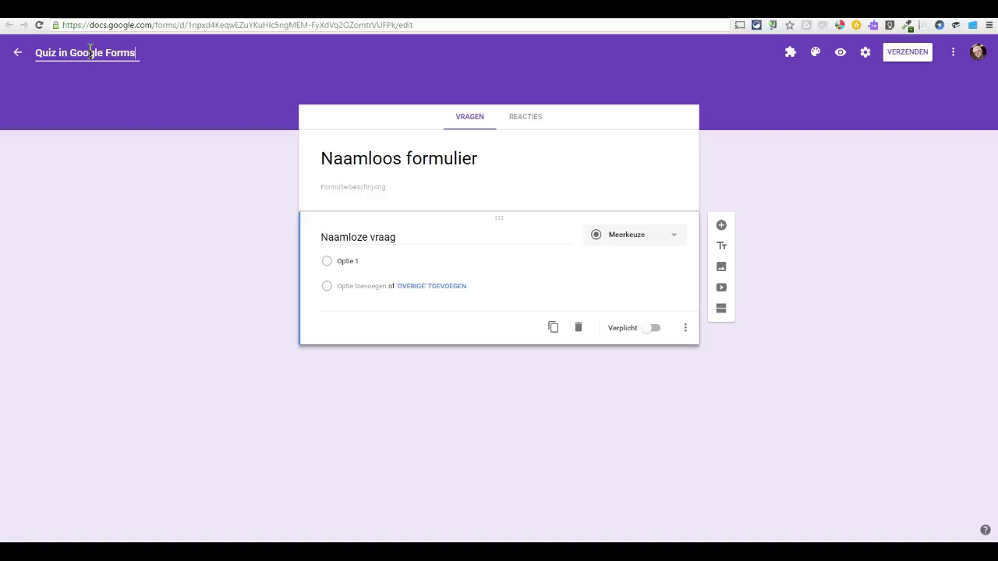
Step: Make the first question a required short-answer question named "Naam"
click(390, 229)
click(386, 234)
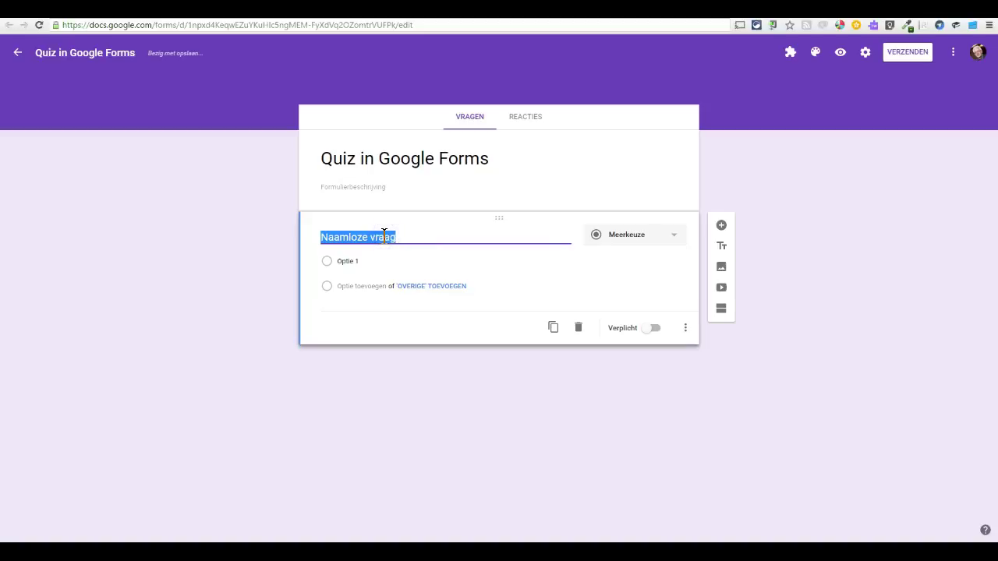
text(Naam)
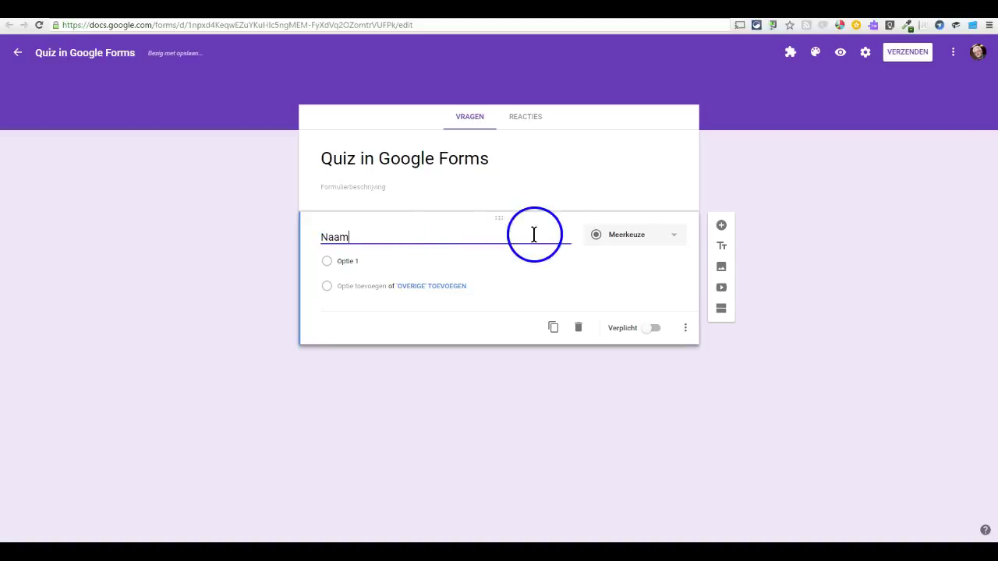
click(623, 235)
click(633, 179)
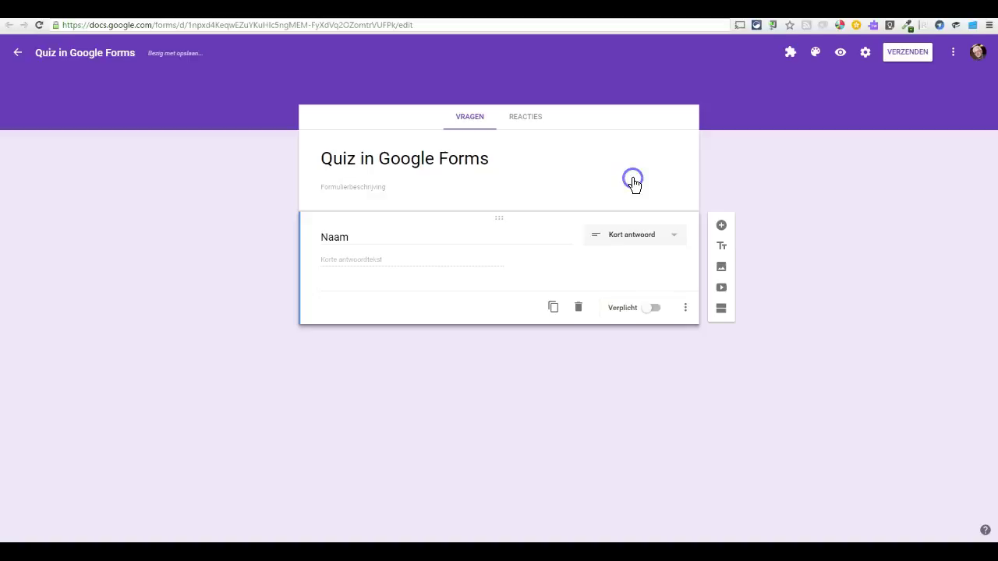
click(644, 310)
click(441, 279)
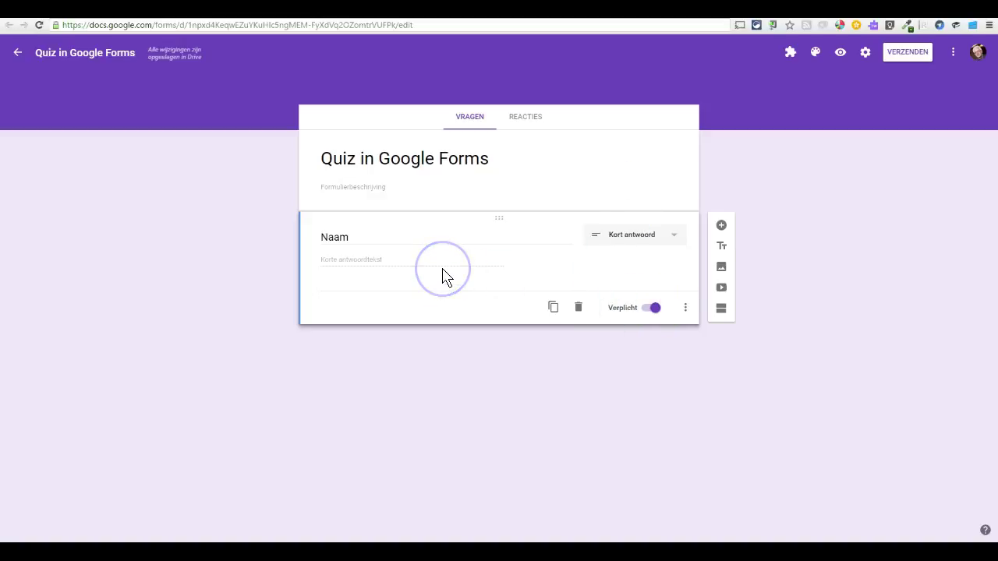
Step: Add the multiple-choice question "Op welke conferentie kondigde Google de nieuwe functionaliteit in Forms aan?" with options NOT, ISTE2016 and IPON
click(722, 228)
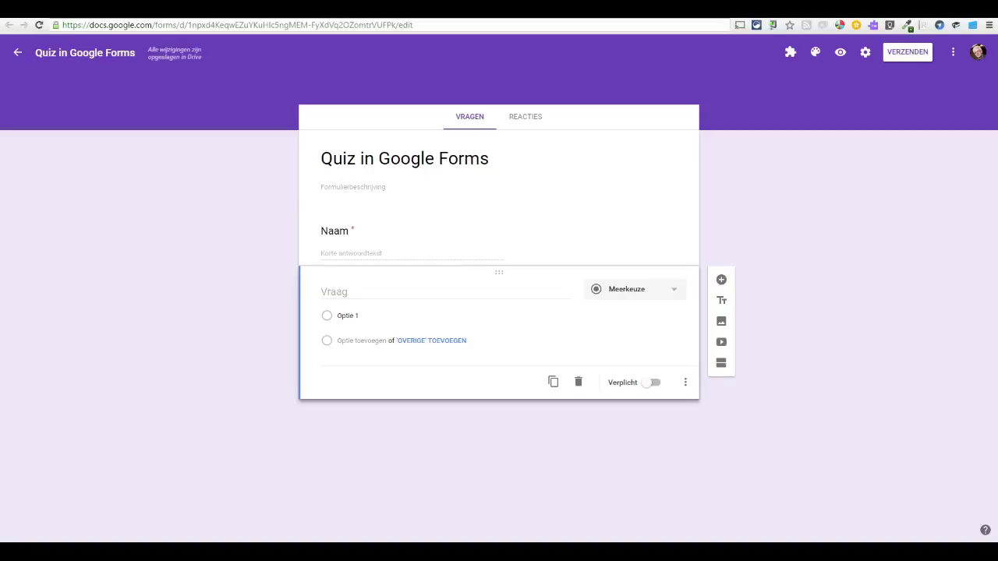
click(421, 291)
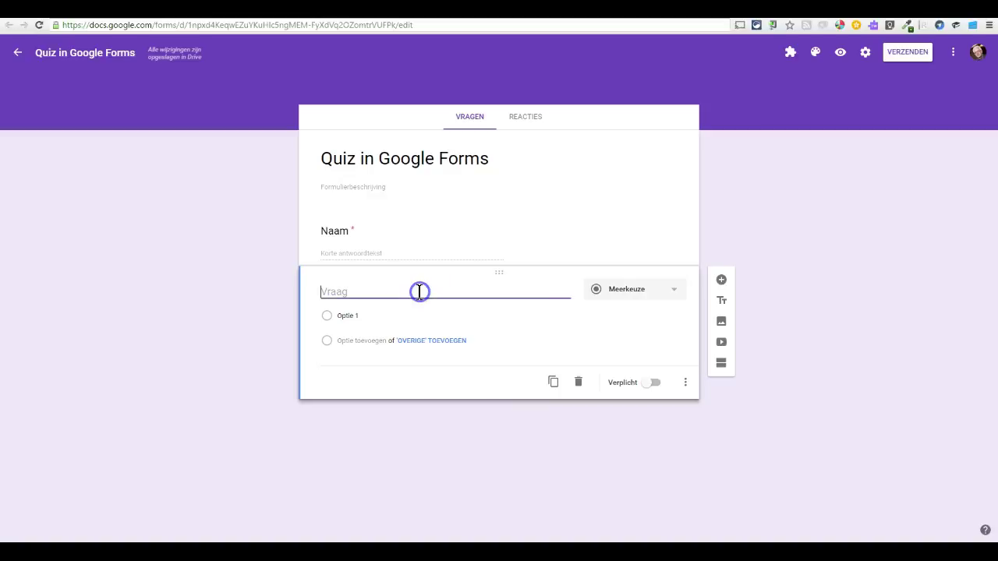
text(Op welke conferentie kondigde Google de nieuwe functionaliteit in Forms aan?)
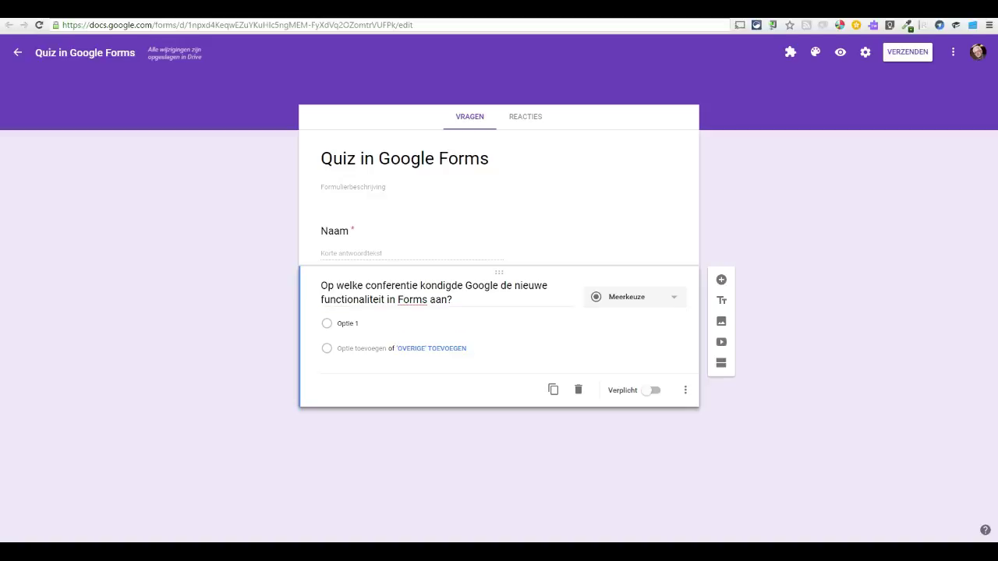
click(346, 324)
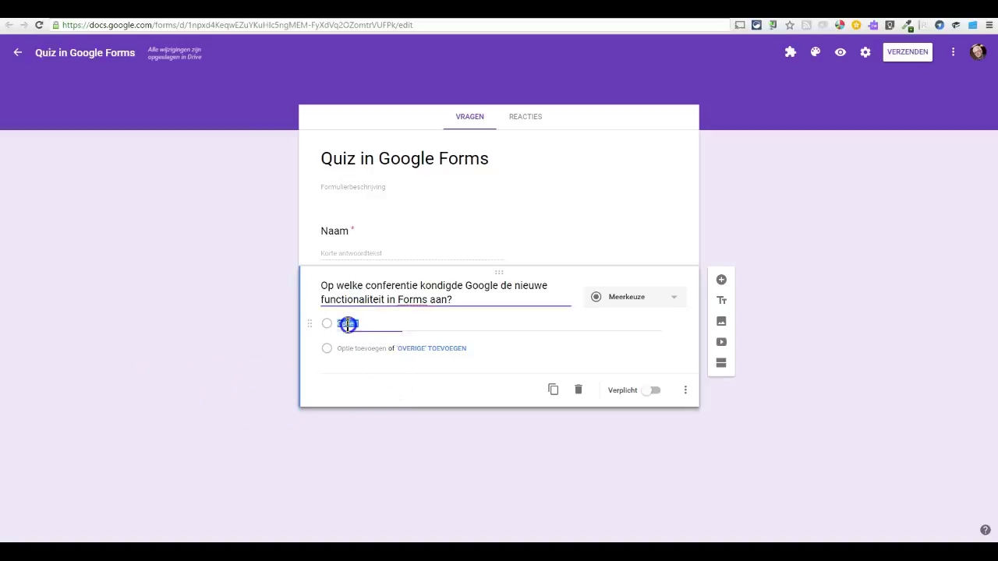
text(NOT ISTE2016 IPON)
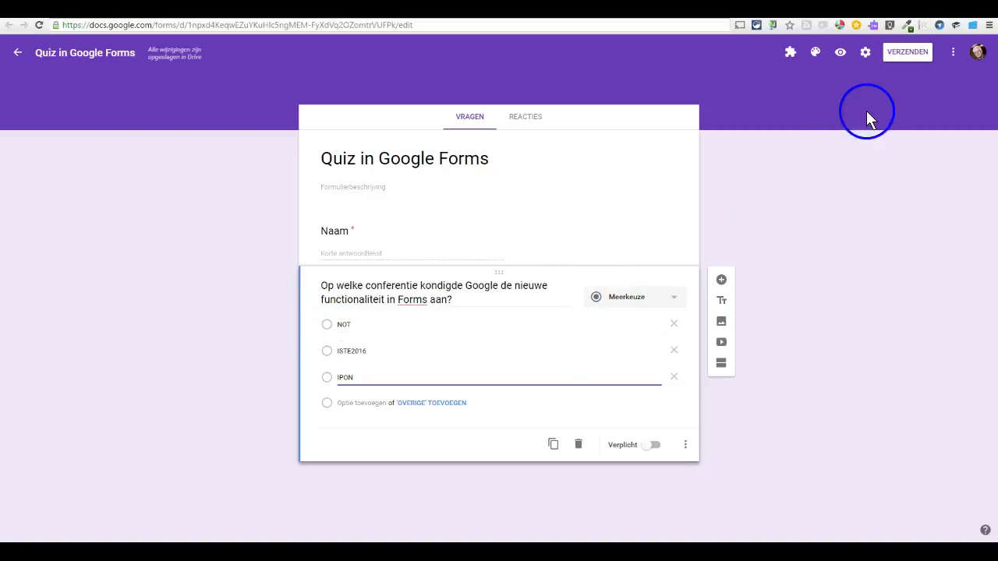
Step: Turn the form into a quiz that releases grades immediately after each submission, and save the settings
click(864, 55)
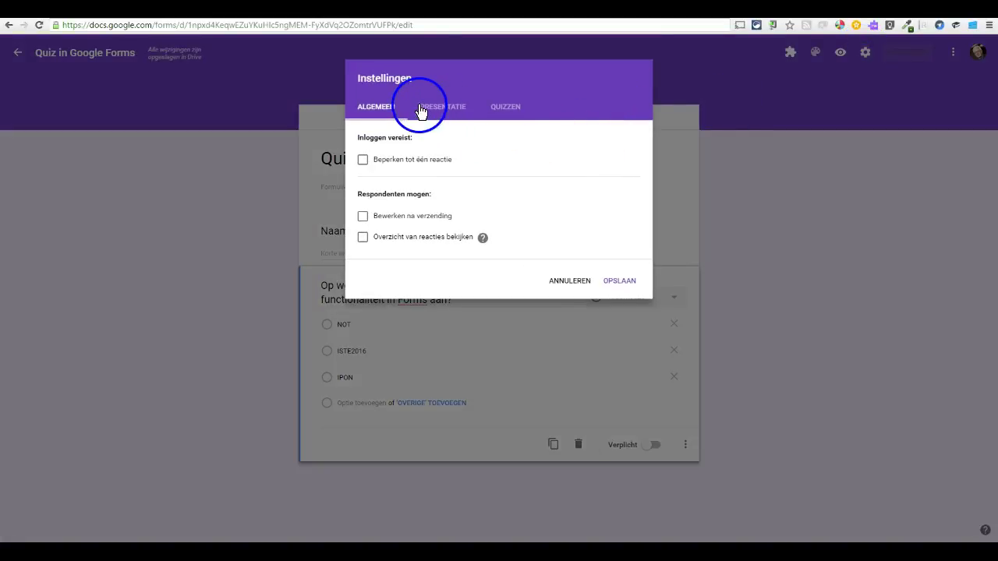
click(505, 109)
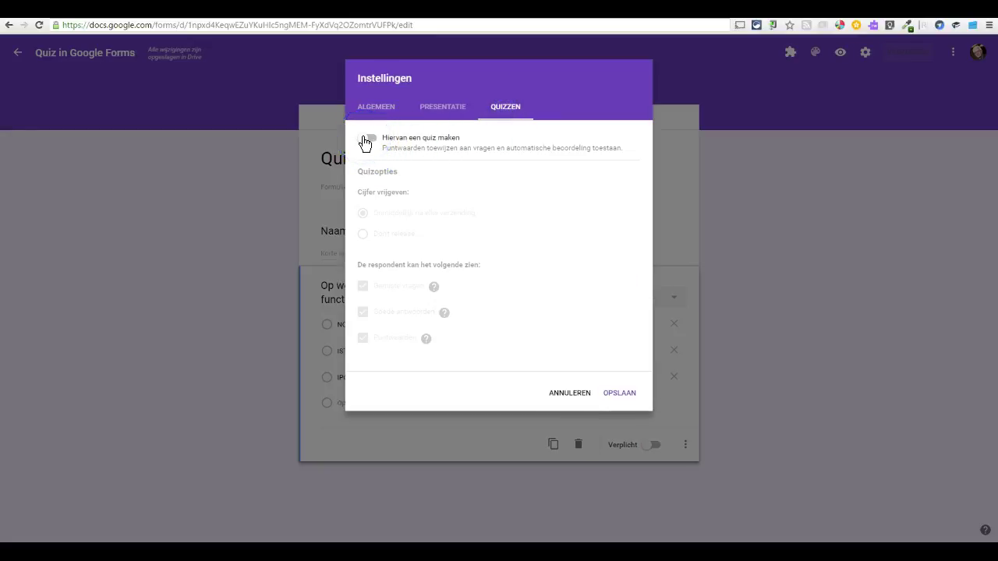
click(366, 140)
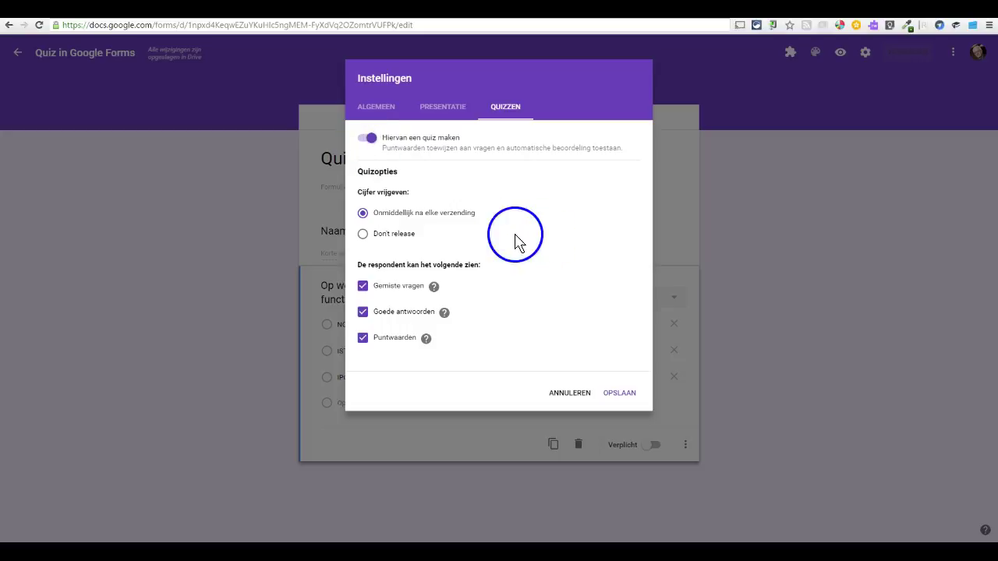
drag(410, 193, 365, 191)
click(402, 215)
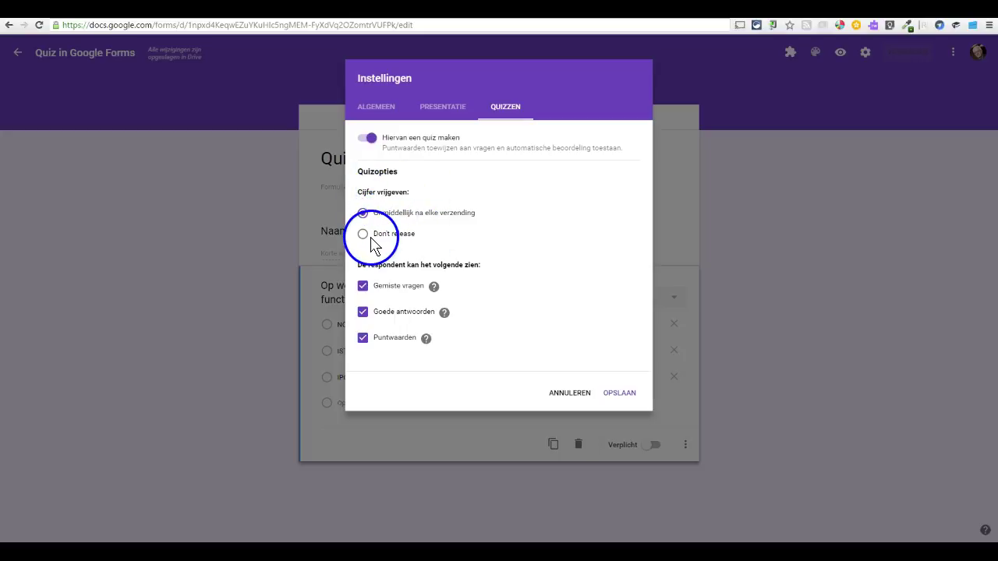
mouse_move(426, 241)
mouse_down()
mouse_move(390, 238)
mouse_move(445, 244)
mouse_up()
click(445, 243)
click(362, 213)
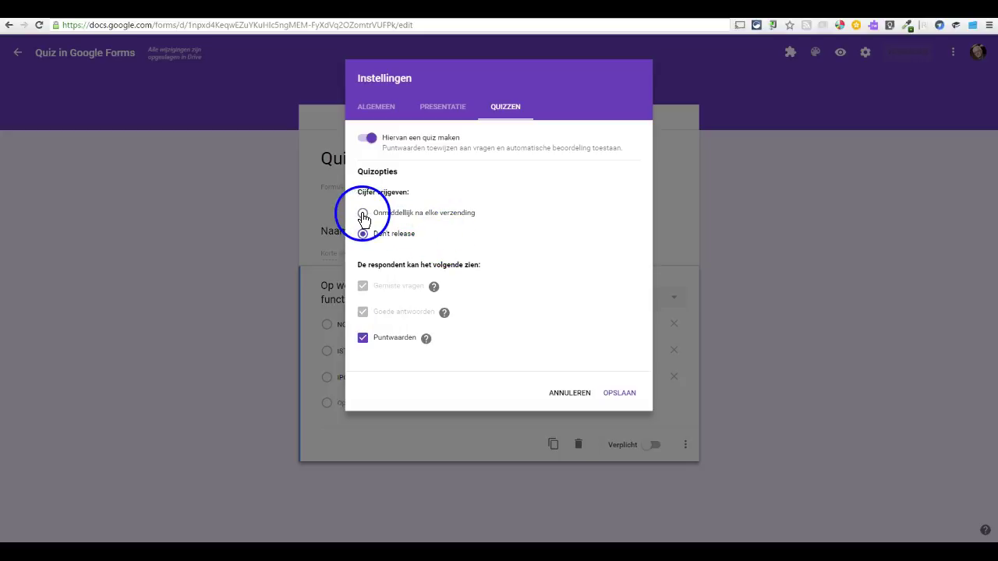
click(436, 228)
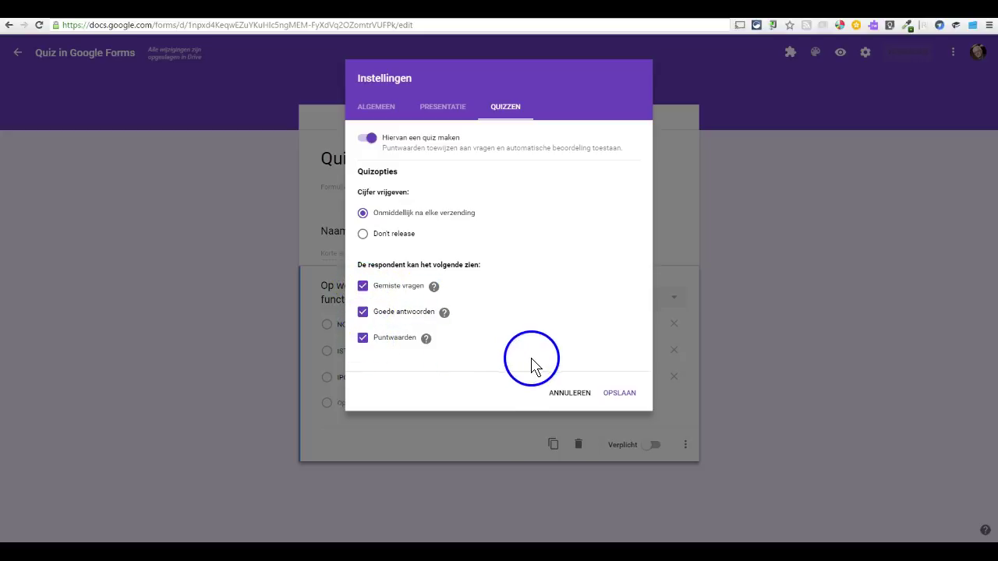
click(623, 395)
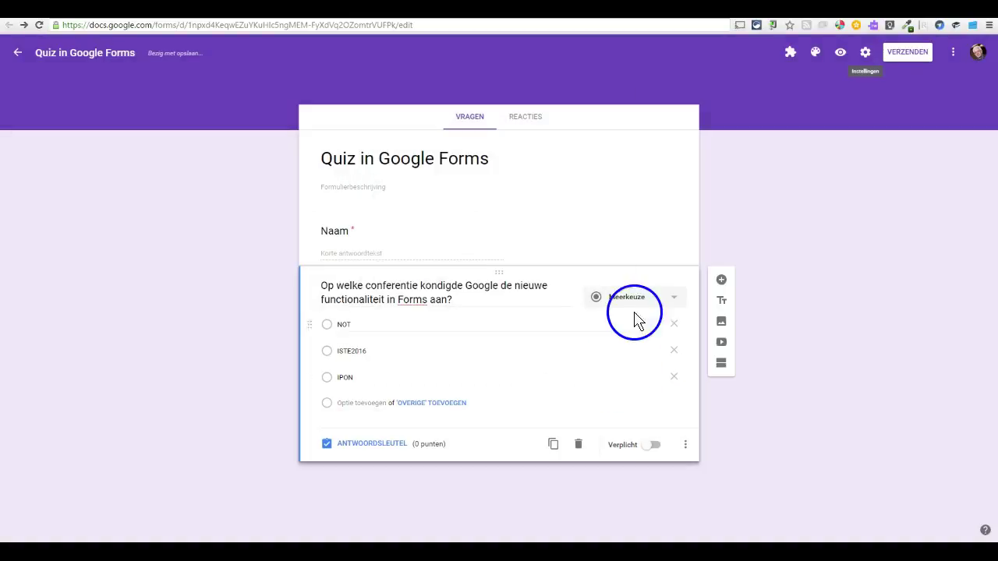
Step: Set the conference question's answer key to 10 points with ISTE2016 as the correct answer
click(366, 444)
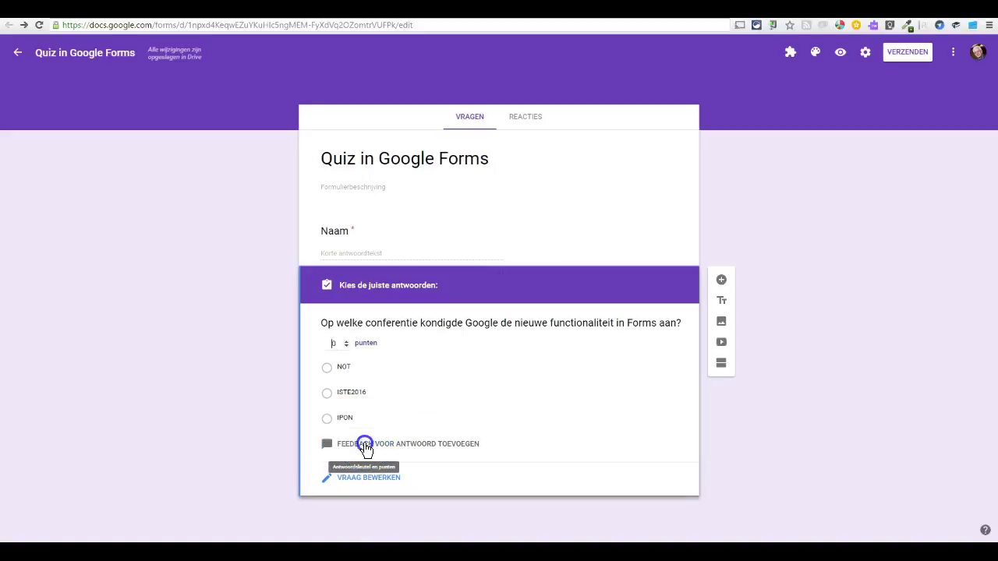
click(332, 344)
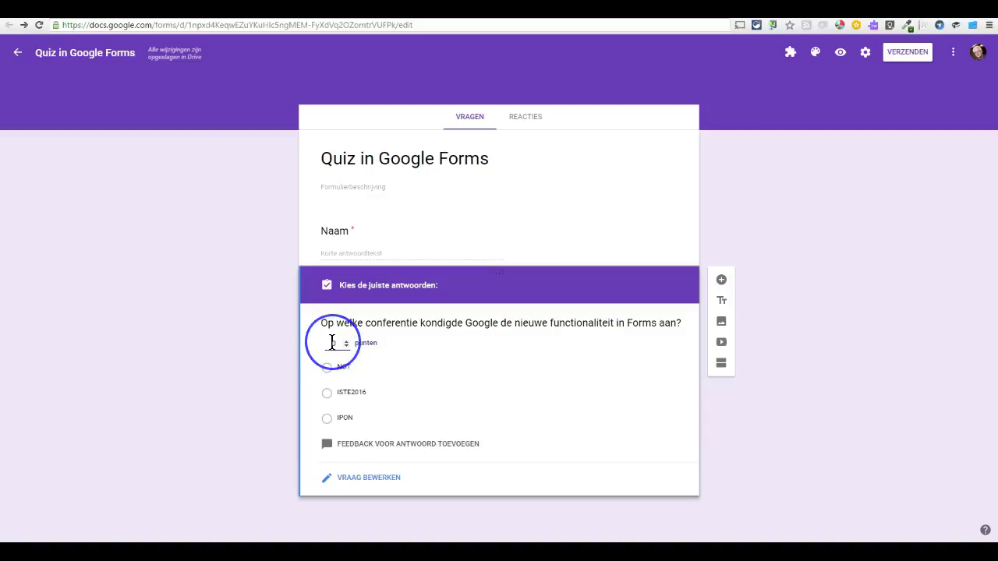
text(1)
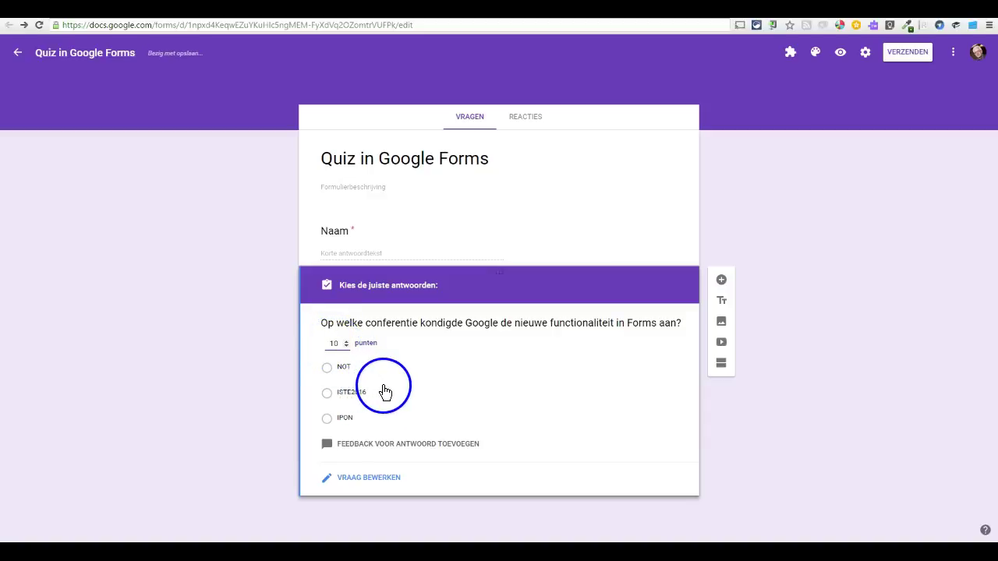
click(343, 395)
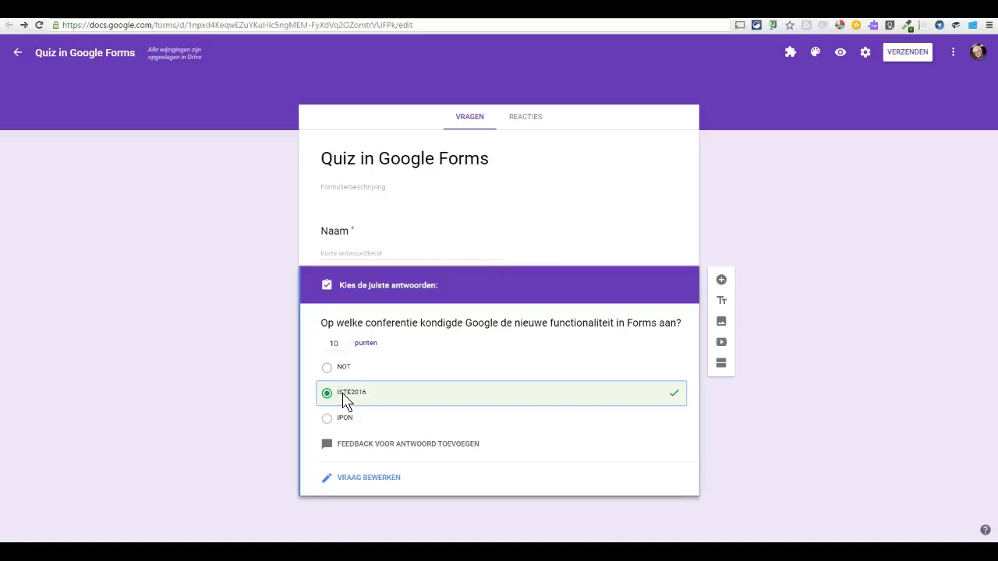
Step: Save the answer feedback "Nee, dat is fout" for incorrect answers and "Goed geantwoord!" for correct answers
click(417, 447)
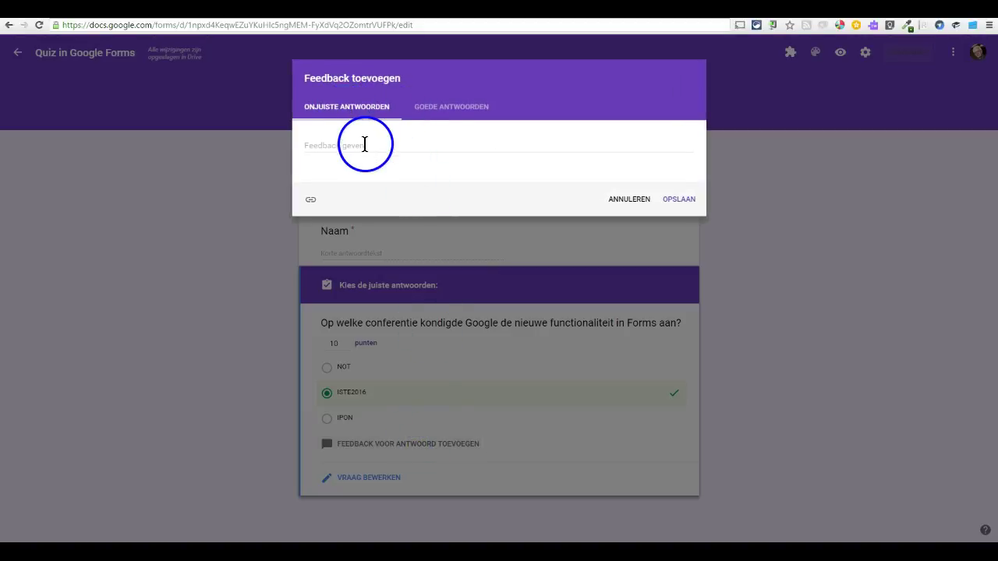
click(365, 144)
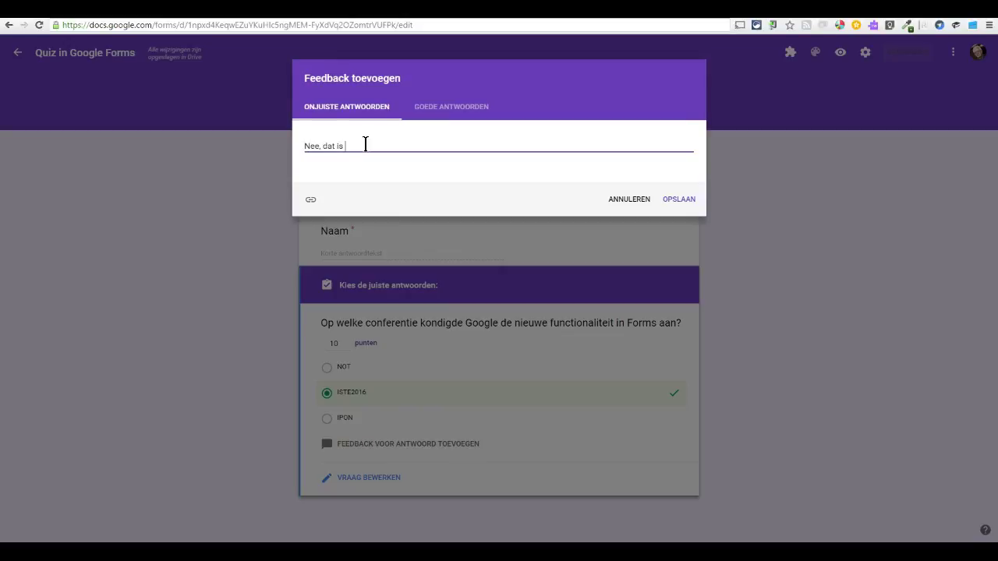
click(438, 109)
click(411, 147)
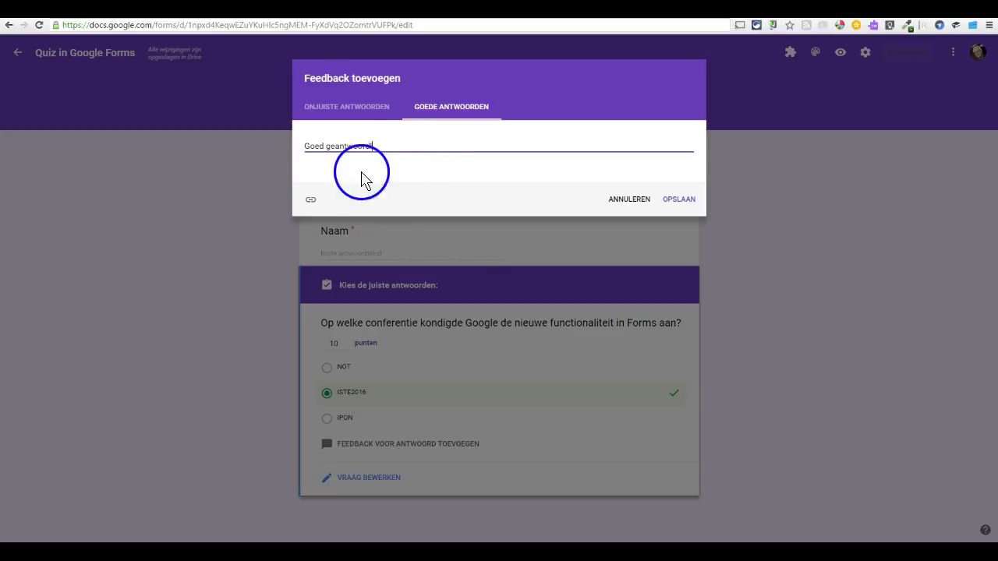
click(343, 110)
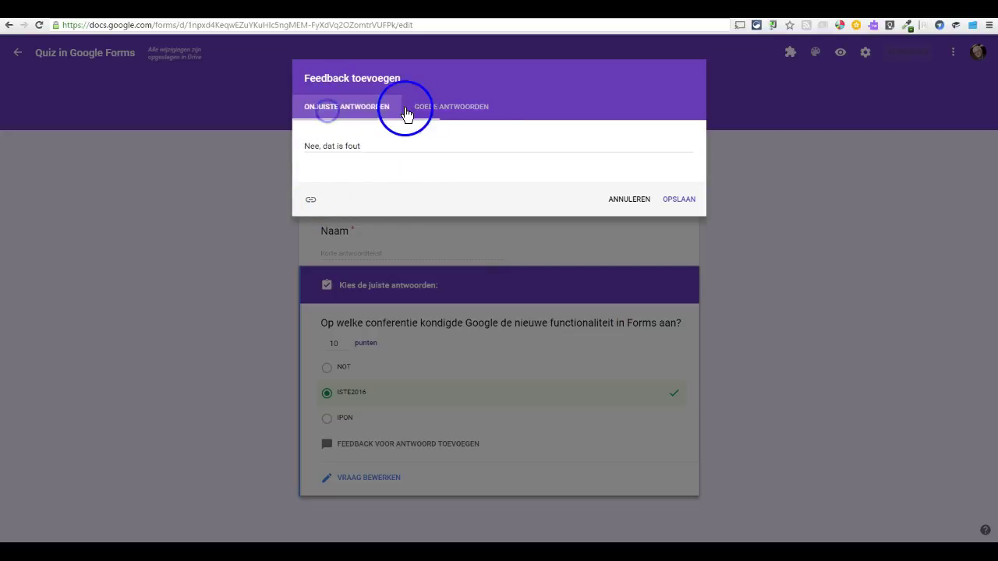
click(314, 203)
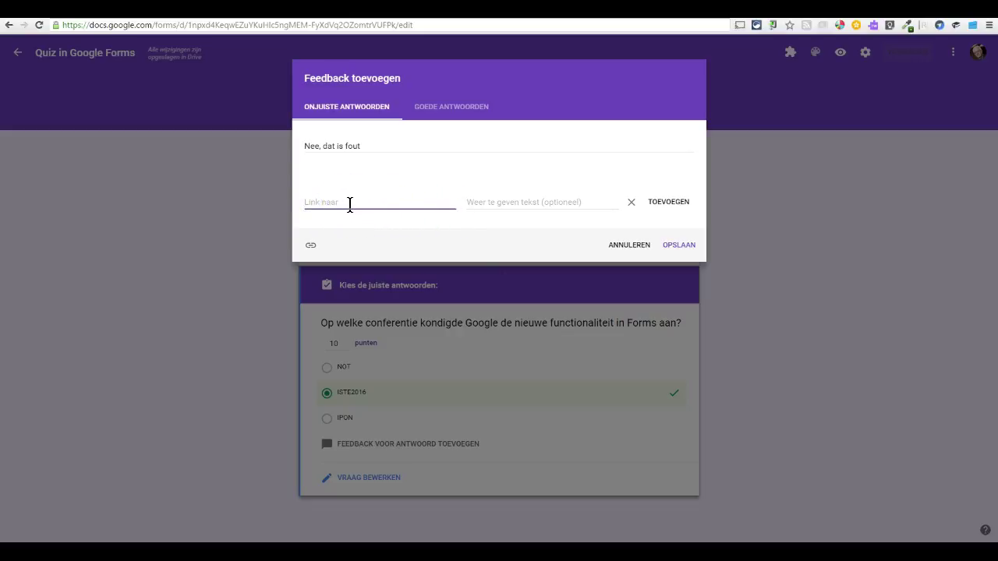
click(338, 112)
click(443, 198)
click(675, 246)
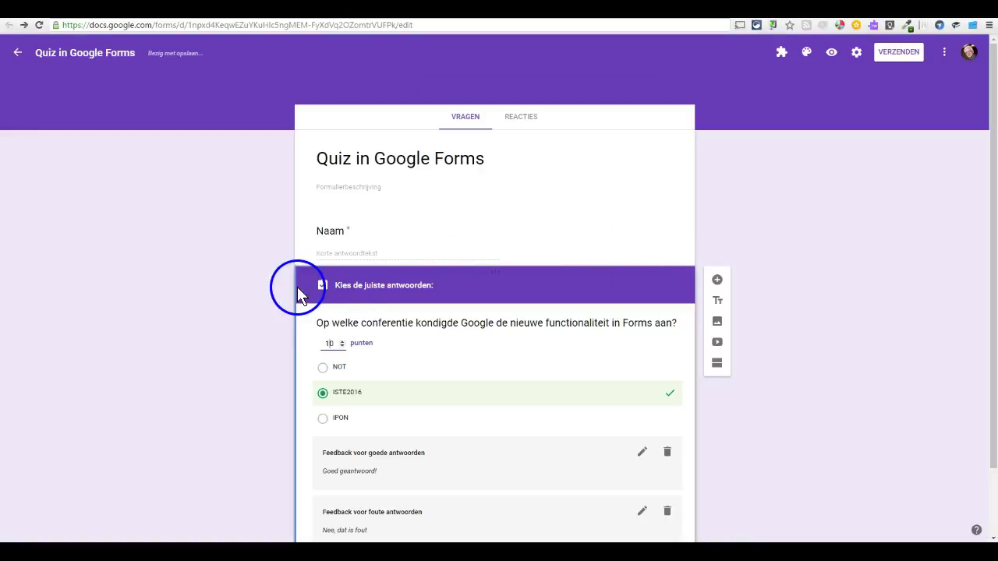
Step: Leave the answer key and read the Google for Education blog passage on which question types quizzes can auto-grade
scroll(244, 290, down, 1)
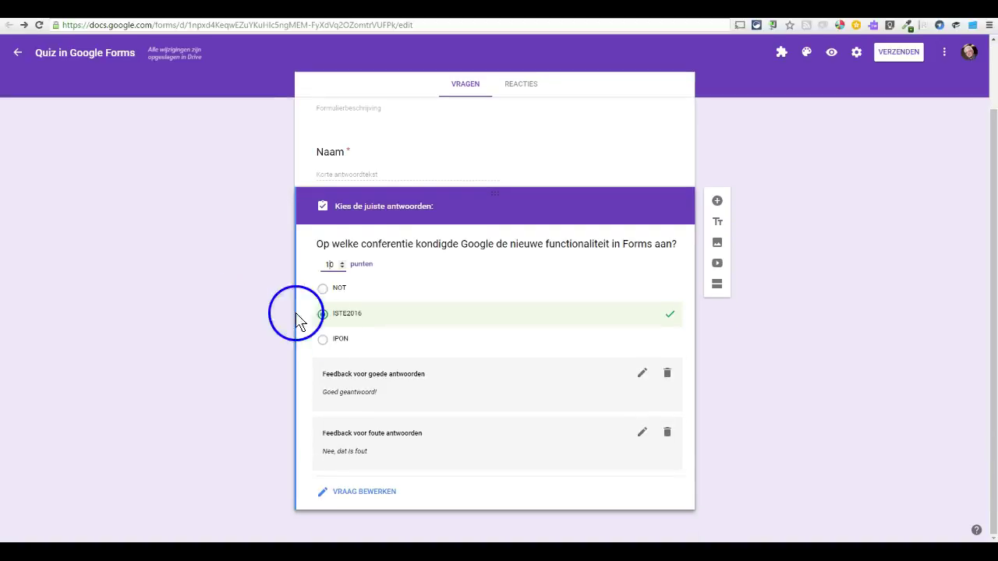
click(366, 498)
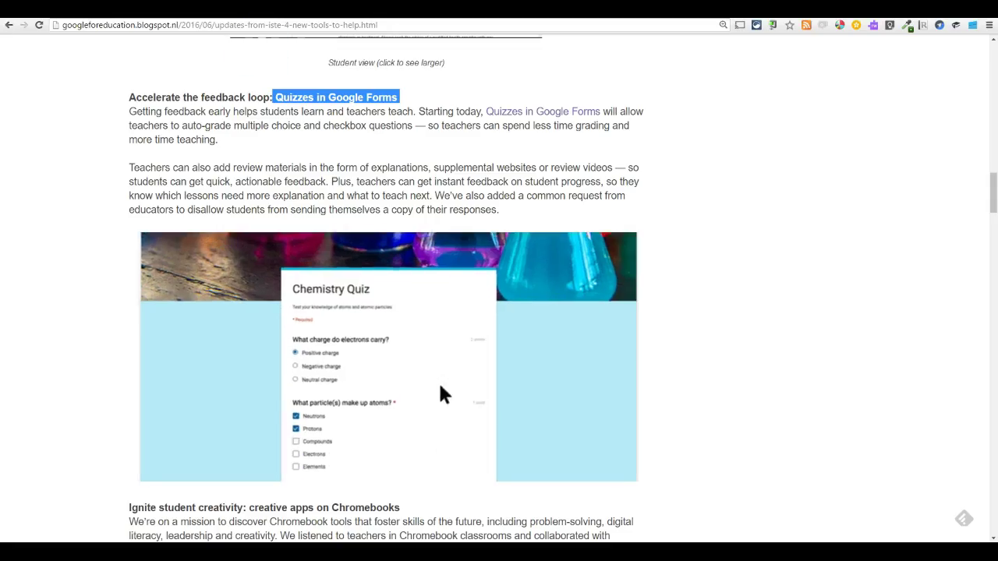
drag(412, 126, 322, 128)
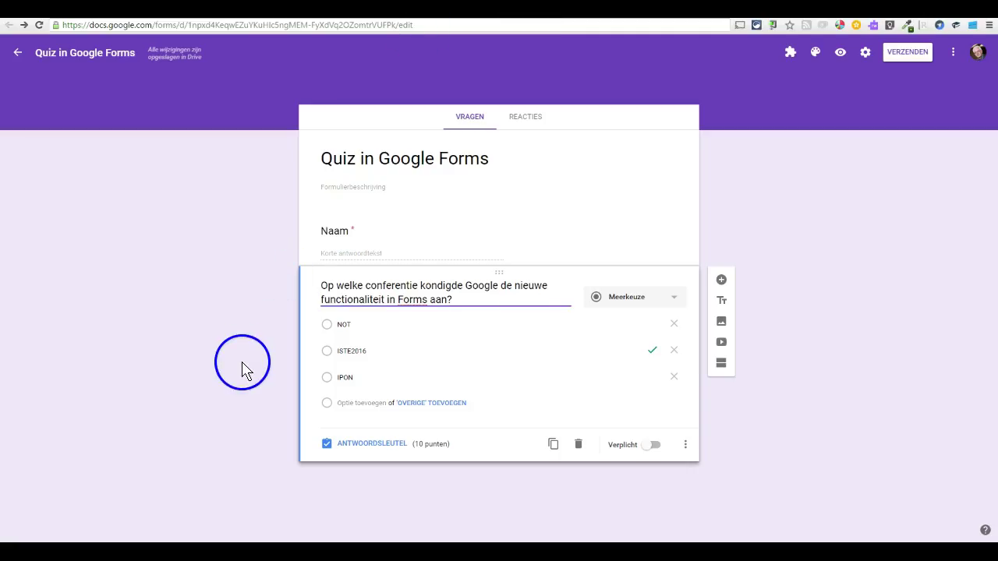
Step: Add the checkboxes question "Welke vraagsoorten kun je in een quiz automatisch laten nakijken?" with options Dropdown vraag, Kort antwoord vraag, Meerkeuzevraag, Open vraag and Selectievakjes
click(721, 279)
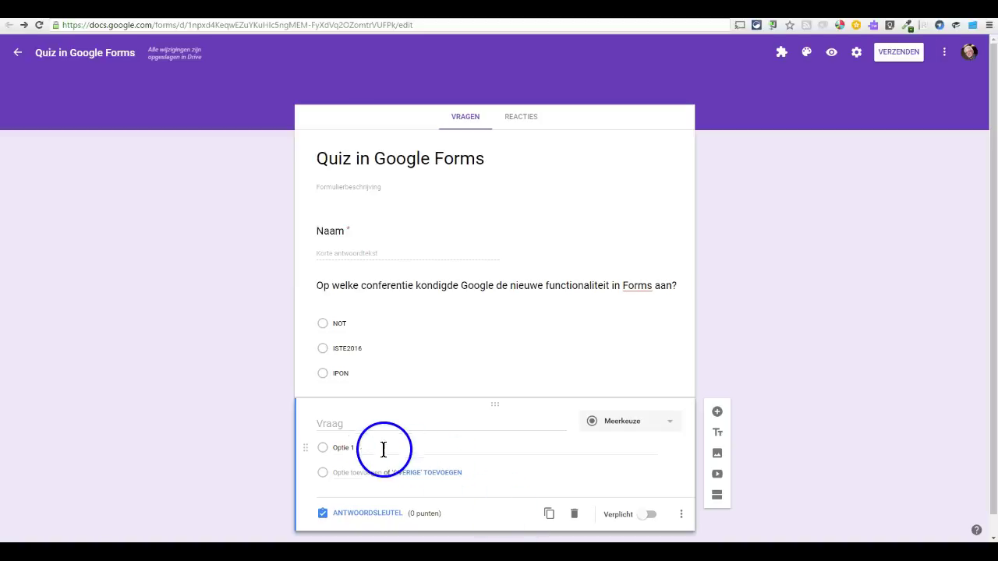
click(370, 420)
text(Welke vraagsoorten kun je in een quiz automatisch laten nakijken?)
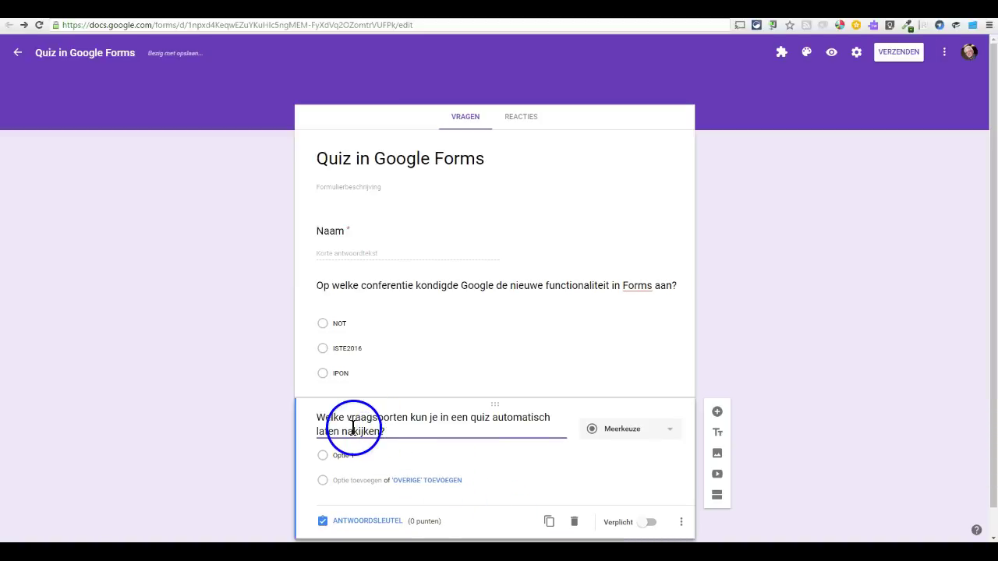
click(632, 433)
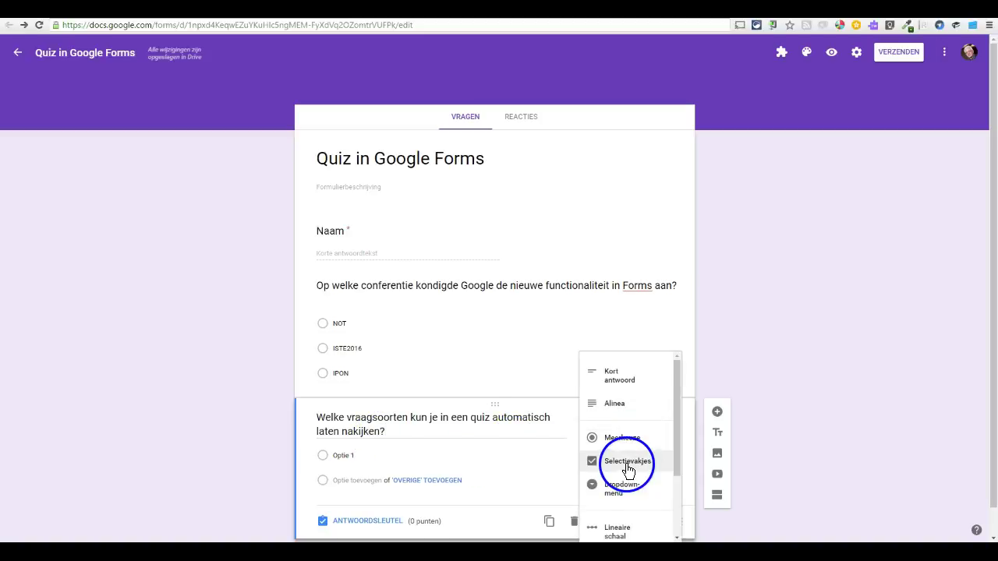
click(627, 465)
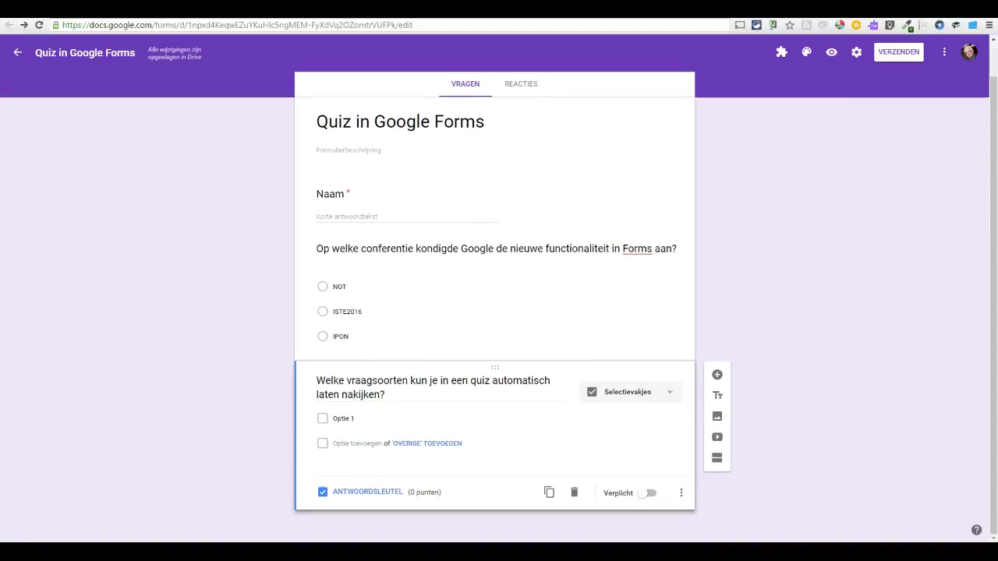
click(343, 417)
text(Dropdown vraag Kort antwoord vraag Meerkeuzevraag Open vraag Selectievakjes)
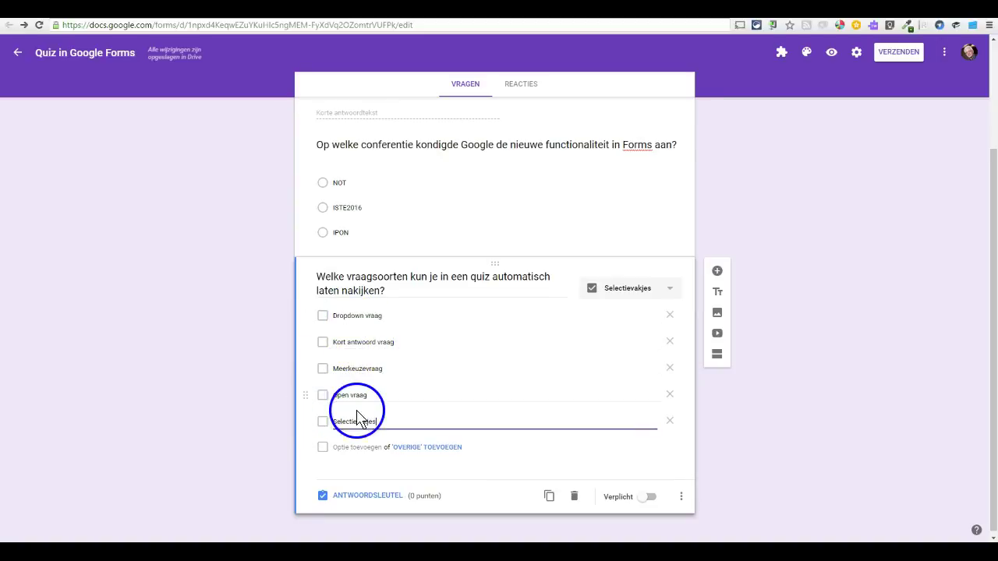
Step: Set the question-types answer key to 10 points with Meerkeuzevraag and Selectievakjes as the correct answers
click(375, 496)
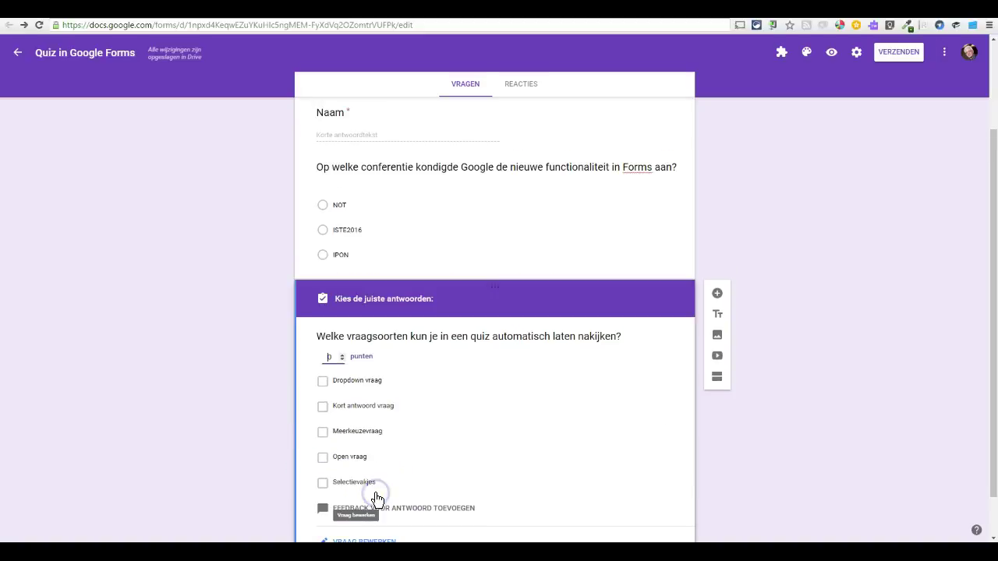
click(350, 363)
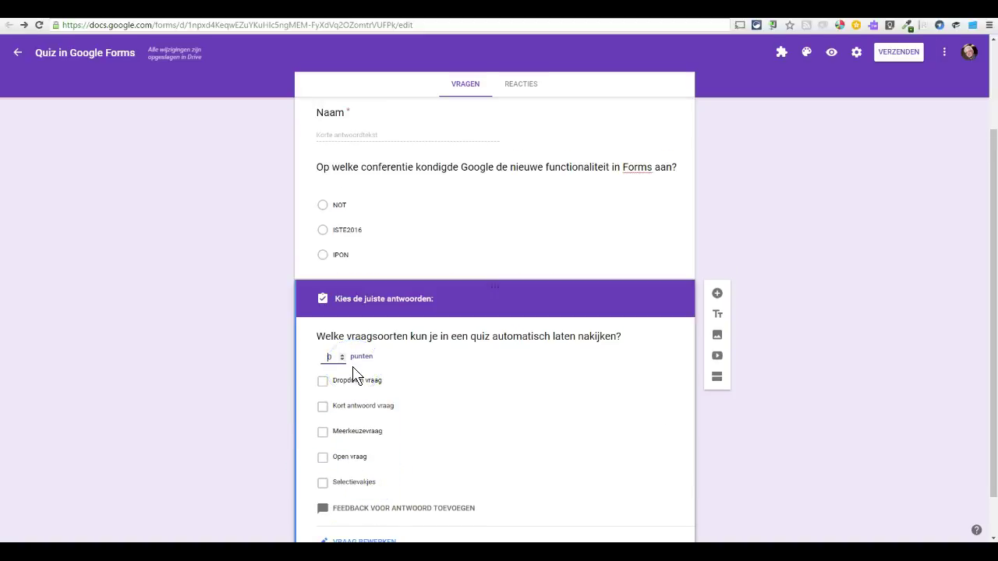
drag(353, 374, 322, 442)
click(321, 434)
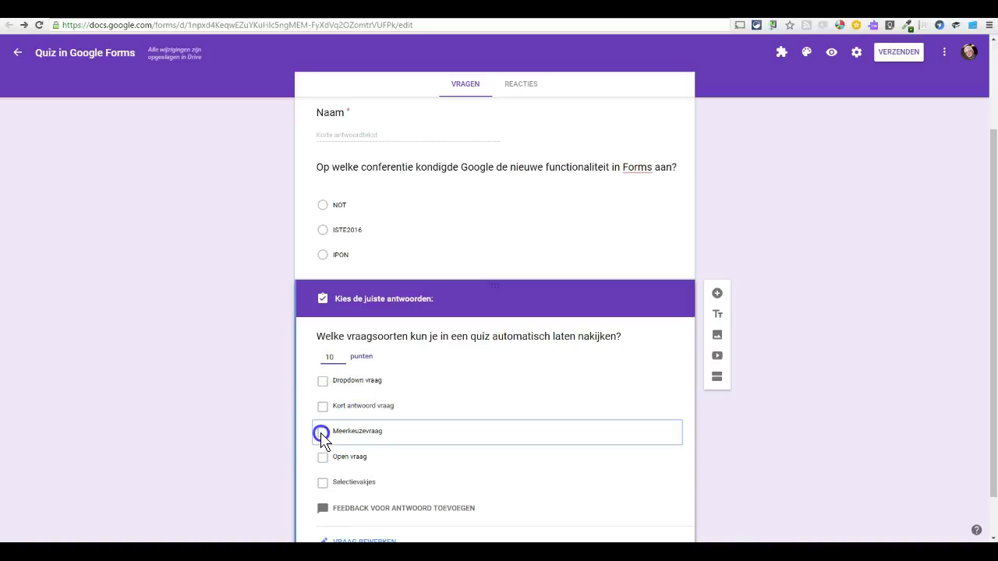
click(389, 436)
click(395, 488)
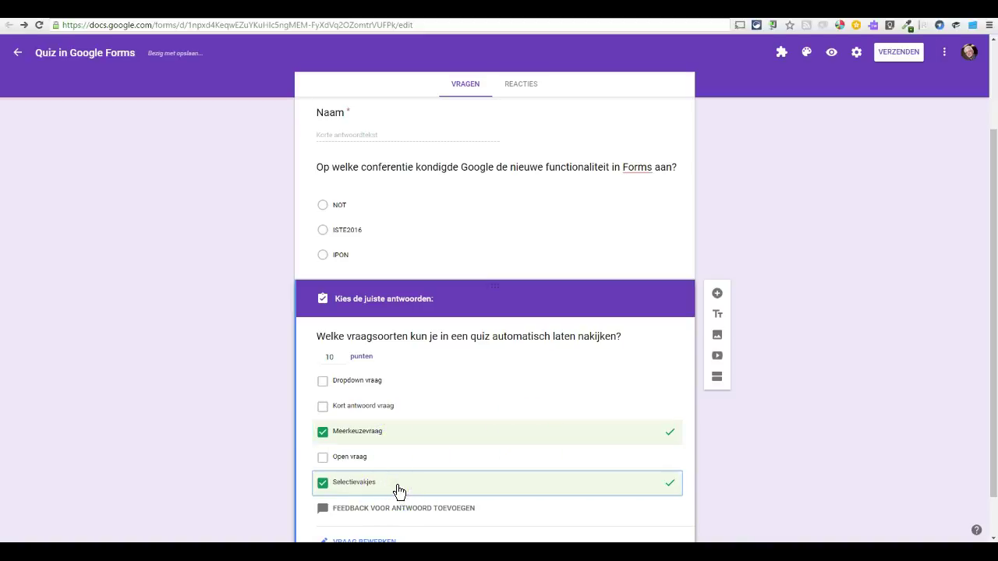
scroll(399, 489, down, 1)
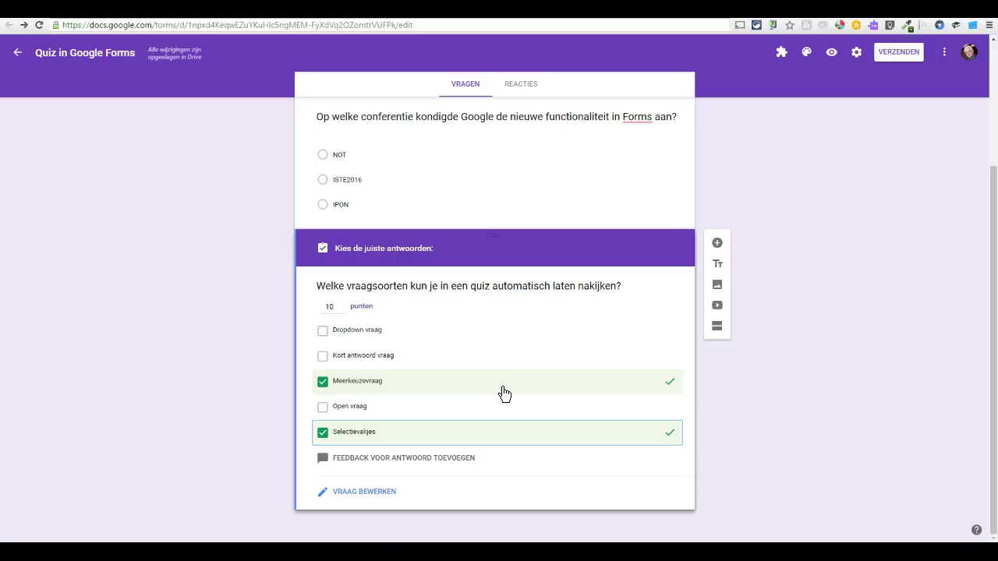
click(371, 492)
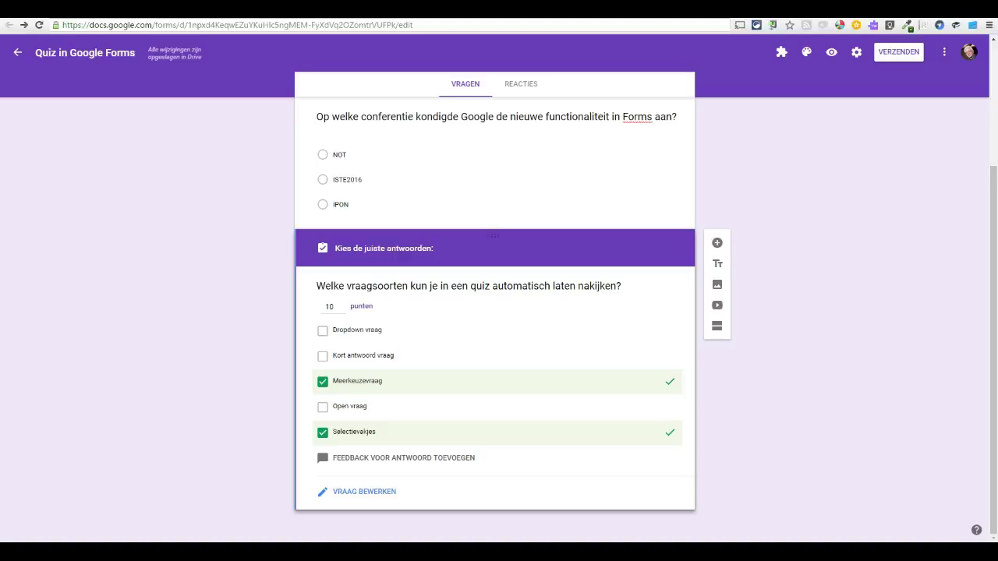
Step: Add the multiple-choice question "Heb je een Google account nodig om je antwoorden te bekijken?" with the options Ja and Nee
click(717, 243)
click(96, 400)
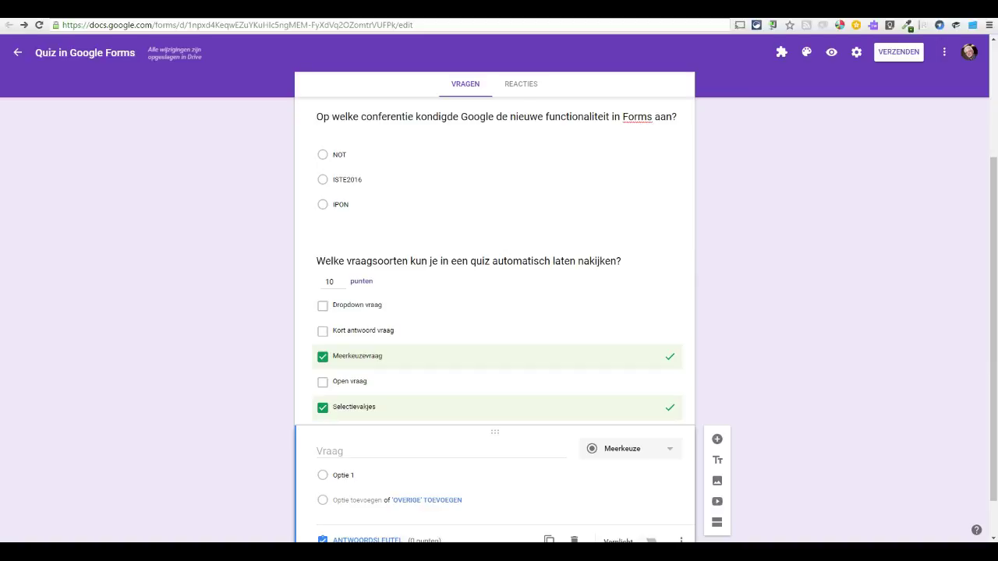
click(346, 452)
text(Heb je een Google account nodig om je antwoorden te bekijken?)
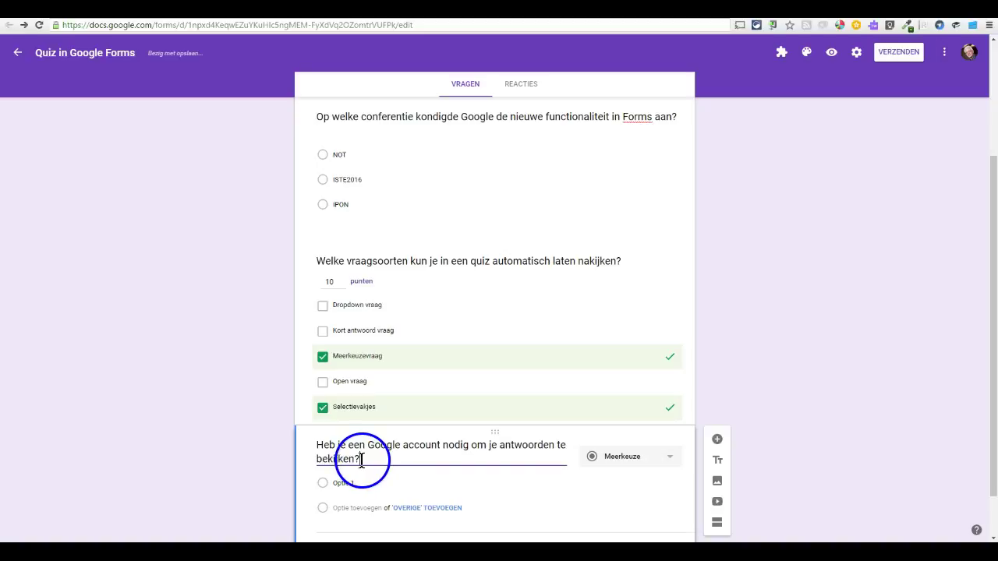
click(344, 434)
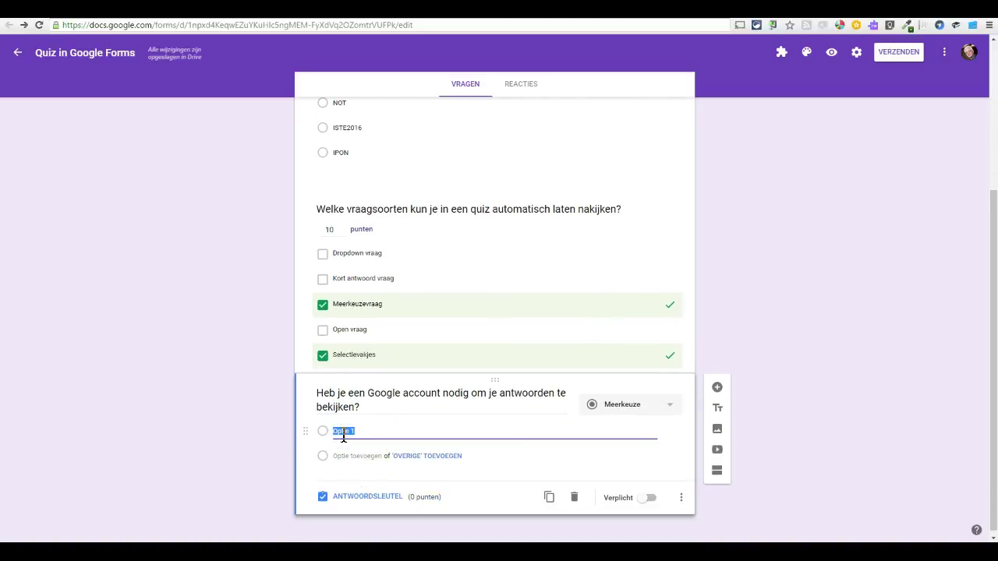
text(Ja)
click(343, 456)
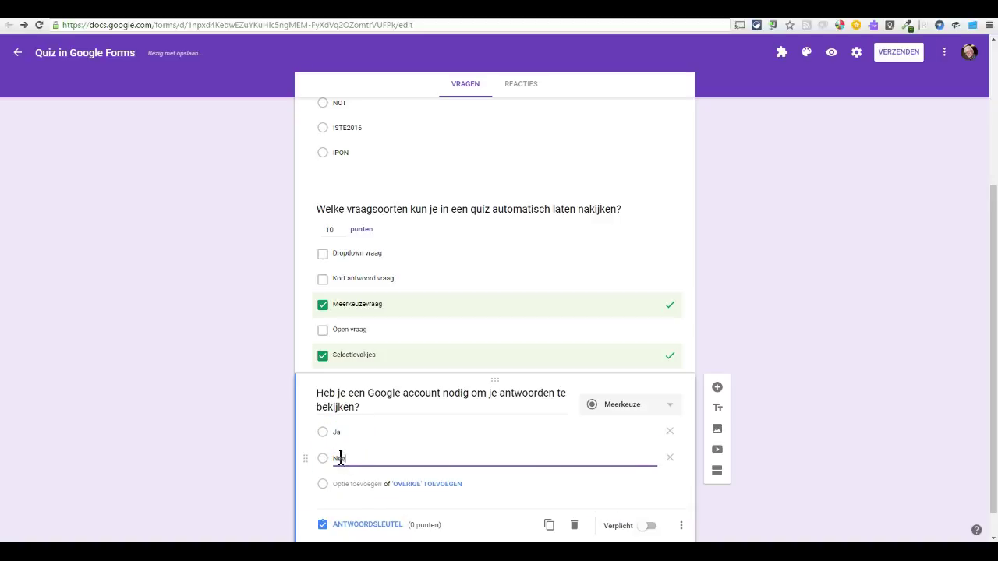
Step: Mark Nee as the correct answer in the Google account question's answer key
click(355, 494)
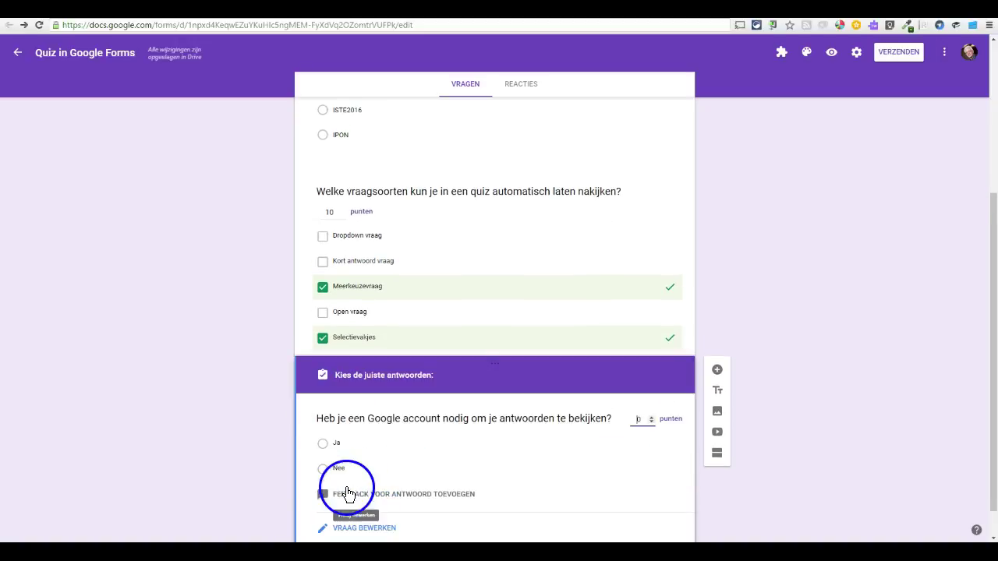
click(356, 471)
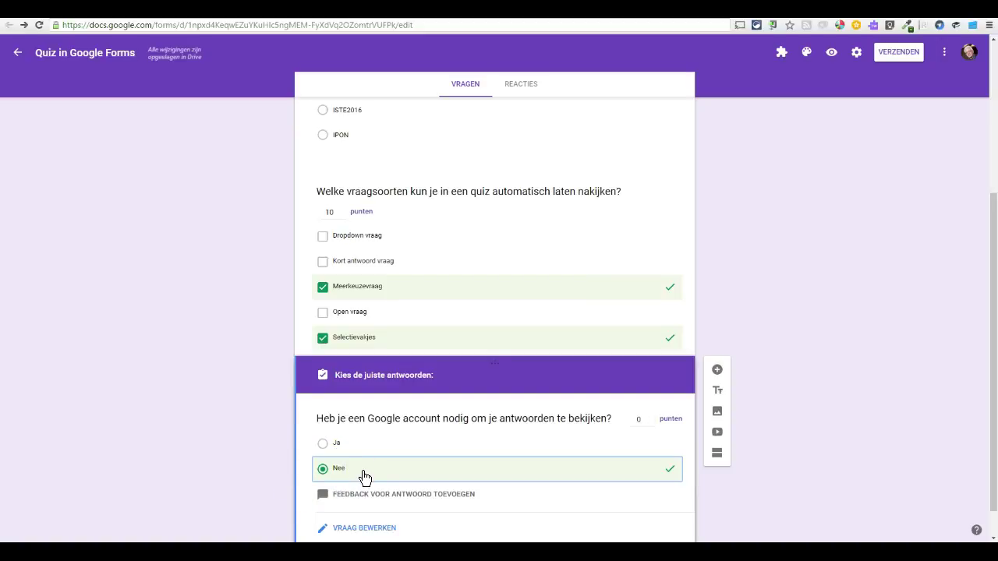
scroll(223, 462, down, 1)
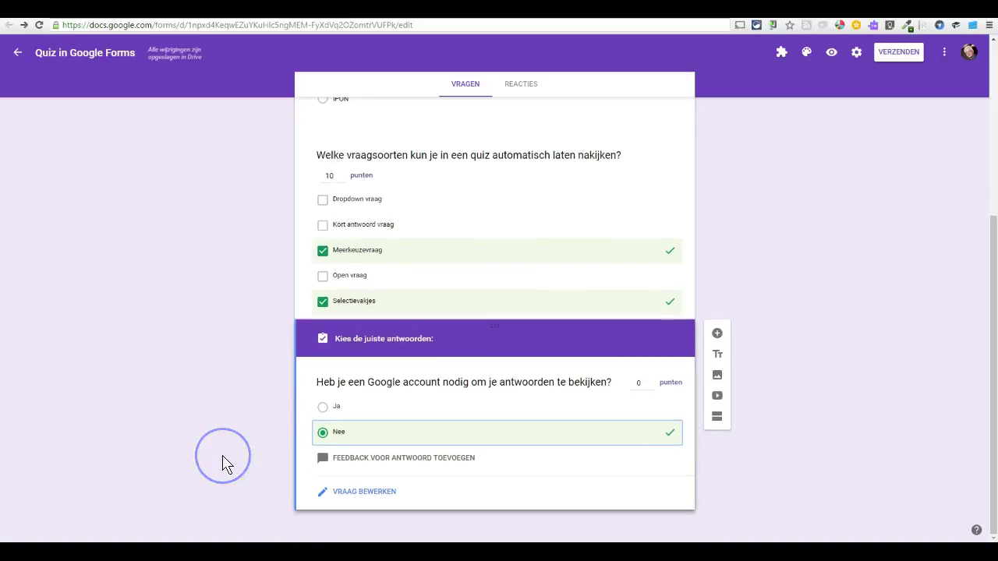
Step: Preview the quiz, fill in the respondent's name and answer the conference question with ISTE2016
scroll(223, 465, up, 2)
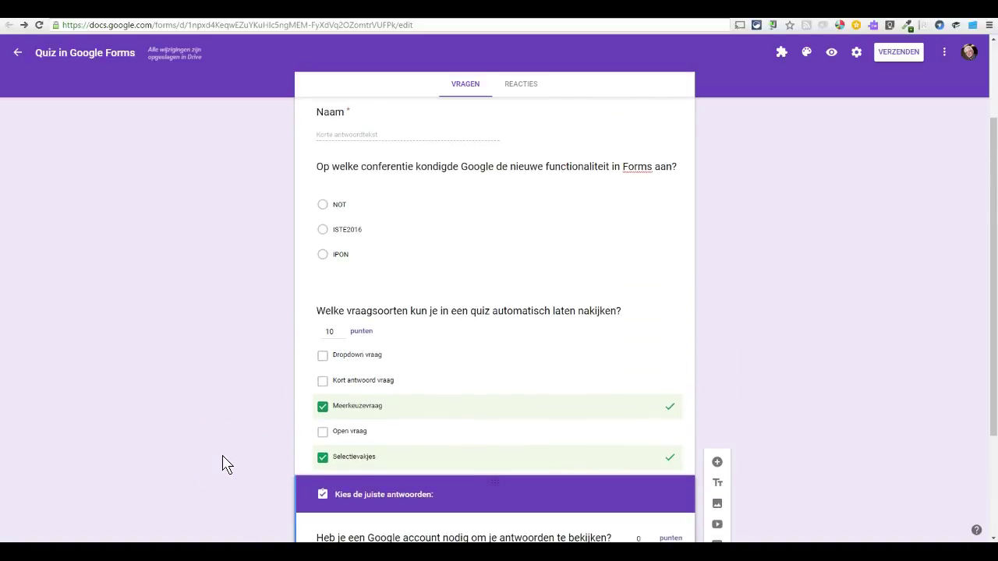
click(224, 256)
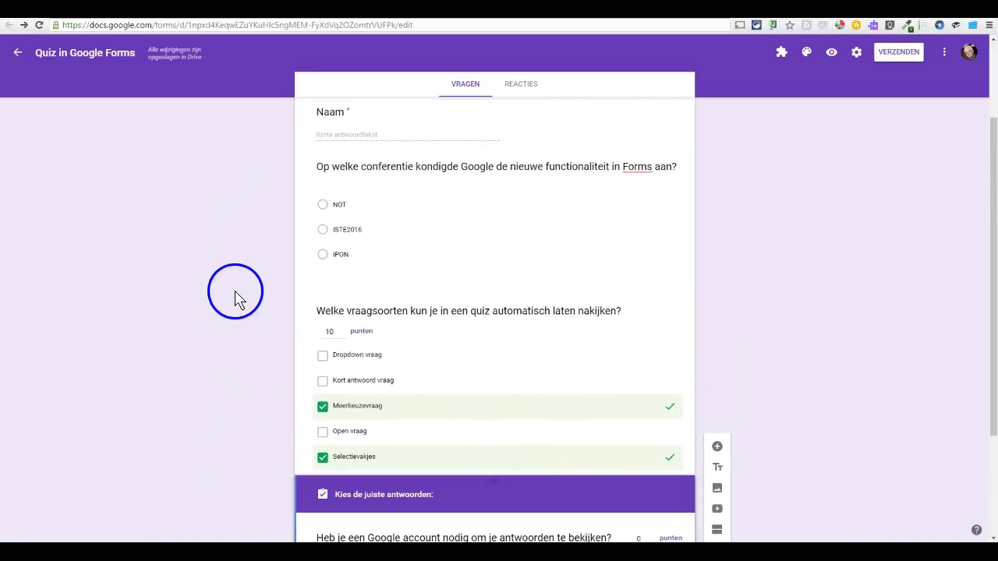
scroll(249, 238, up, 3)
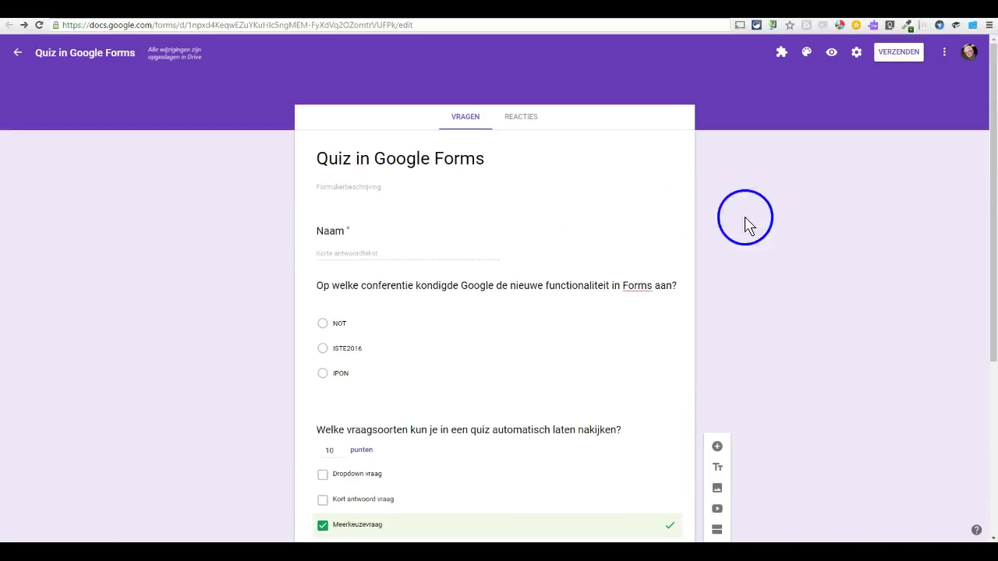
click(832, 54)
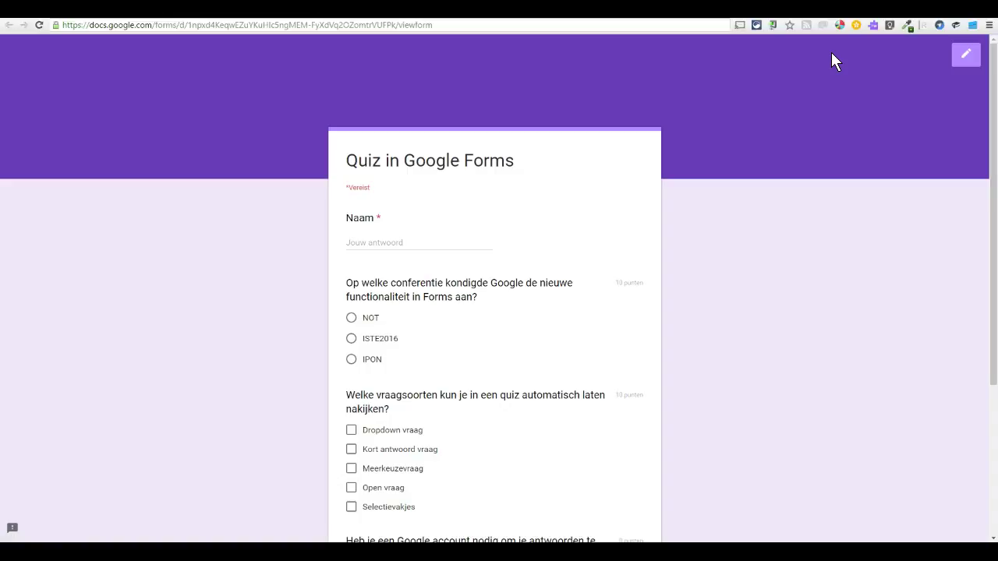
click(435, 241)
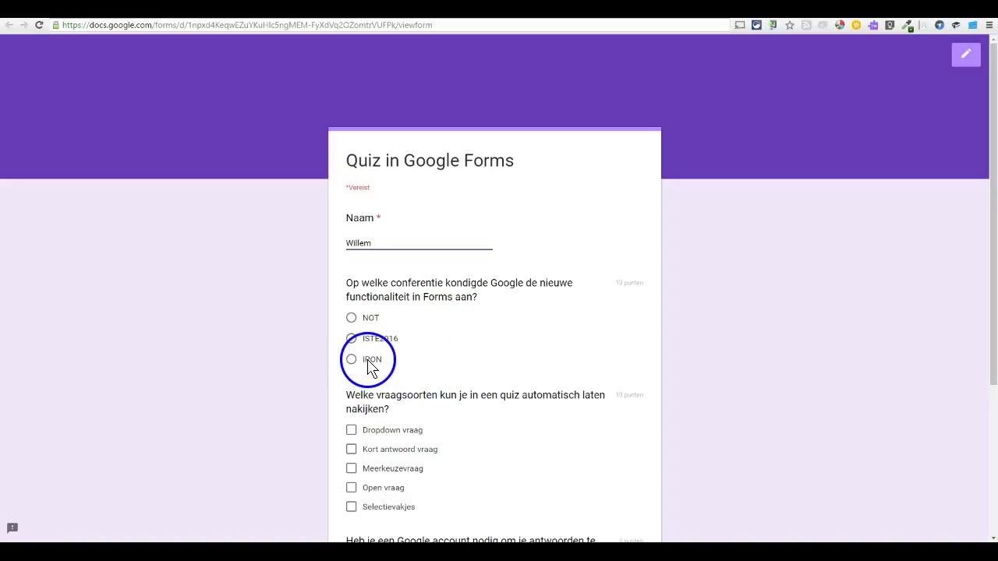
click(352, 338)
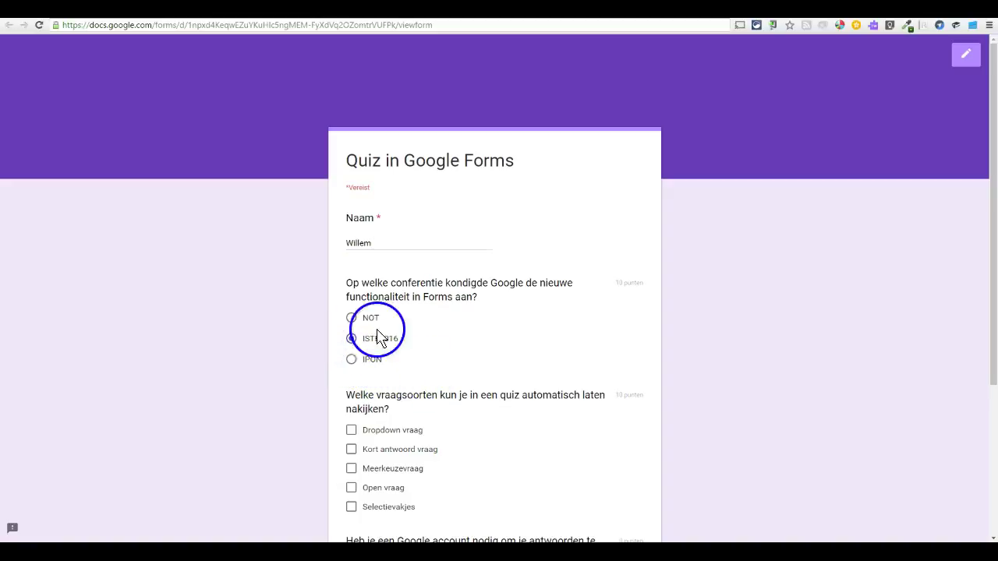
Step: Select Meerkeuzevraag and Selectievakjes as question types, answer Ja to the Google account question, and submit the quiz
scroll(450, 327, down, 2)
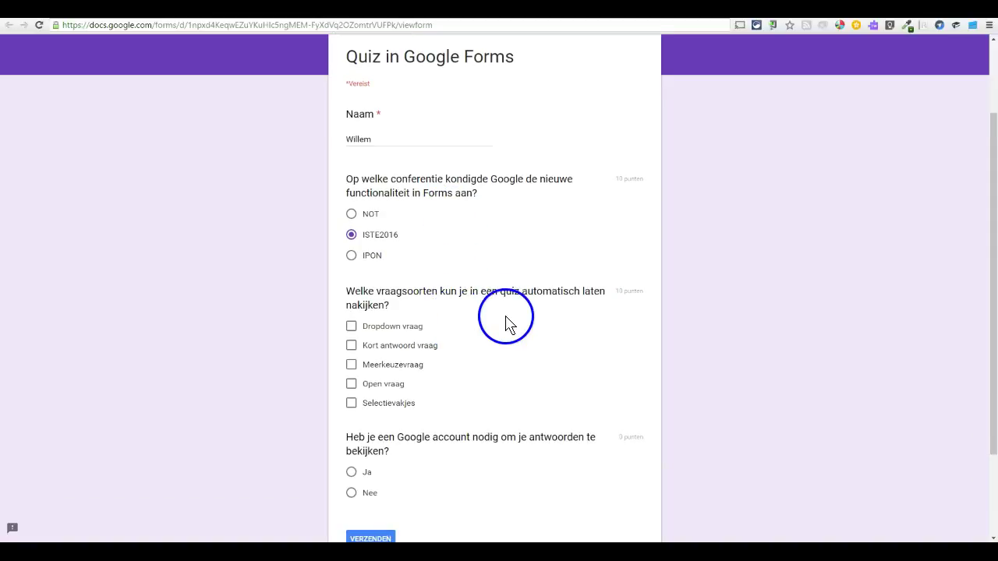
scroll(507, 326, down, 1)
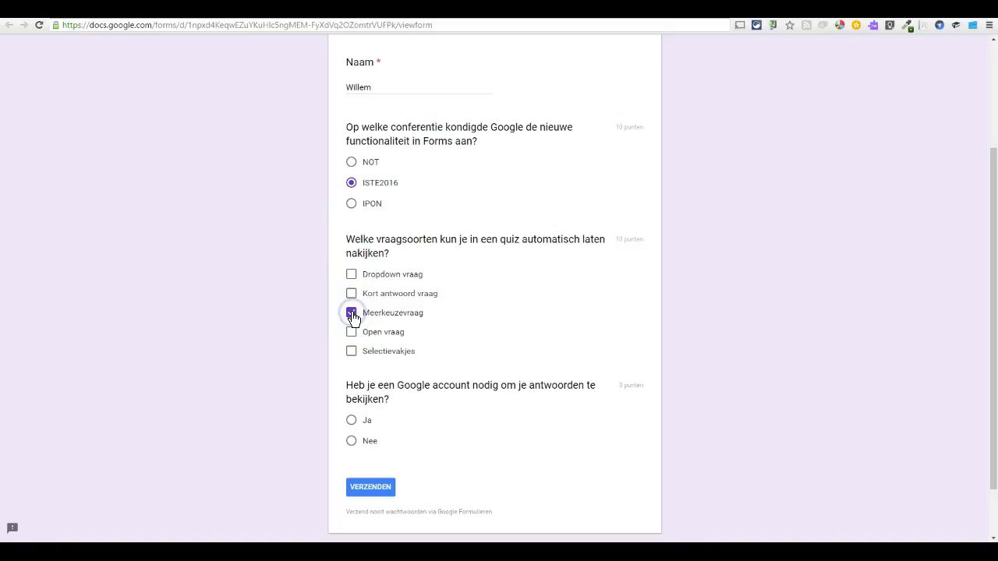
click(351, 352)
click(372, 490)
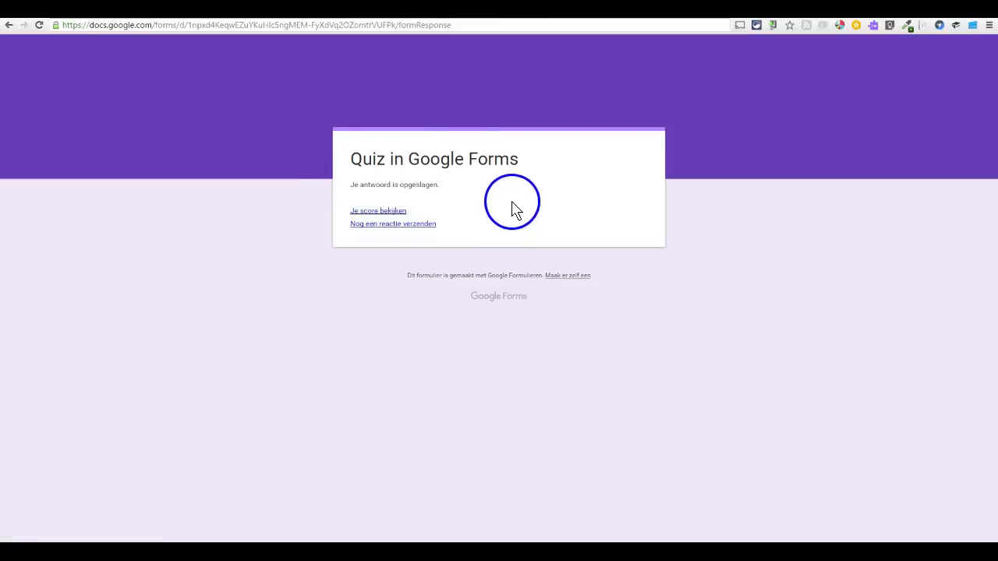
Step: View the score of the submitted quiz and review the total, the points per question and the feedback on each answer
click(376, 212)
click(625, 171)
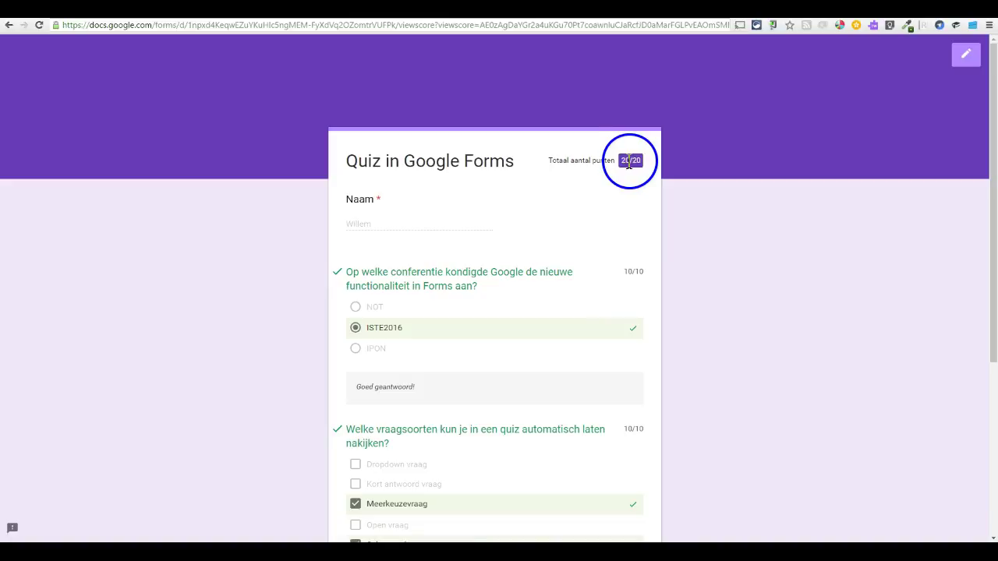
scroll(613, 187, down, 2)
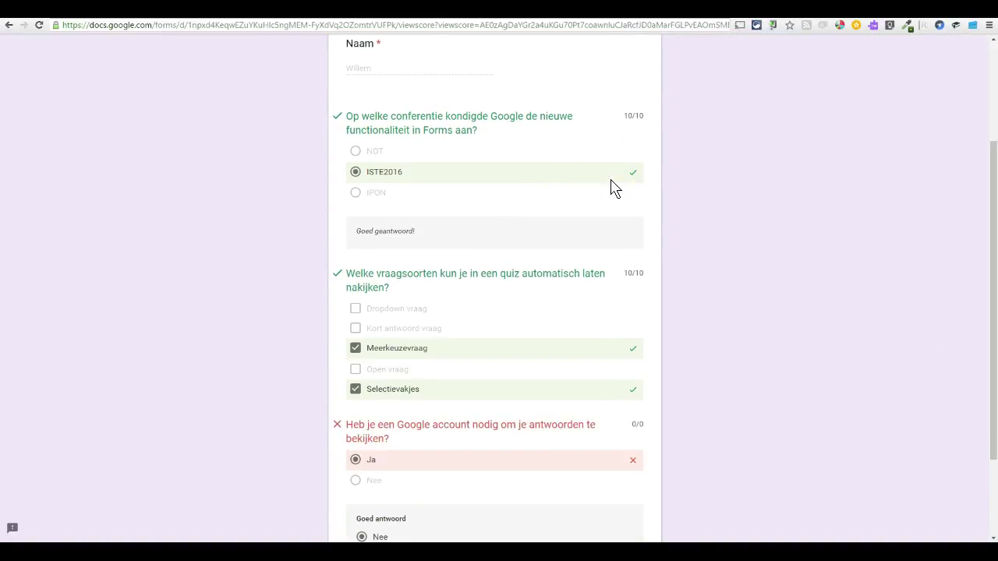
scroll(613, 188, up, 2)
scroll(613, 187, down, 3)
scroll(613, 187, up, 3)
scroll(613, 187, down, 2)
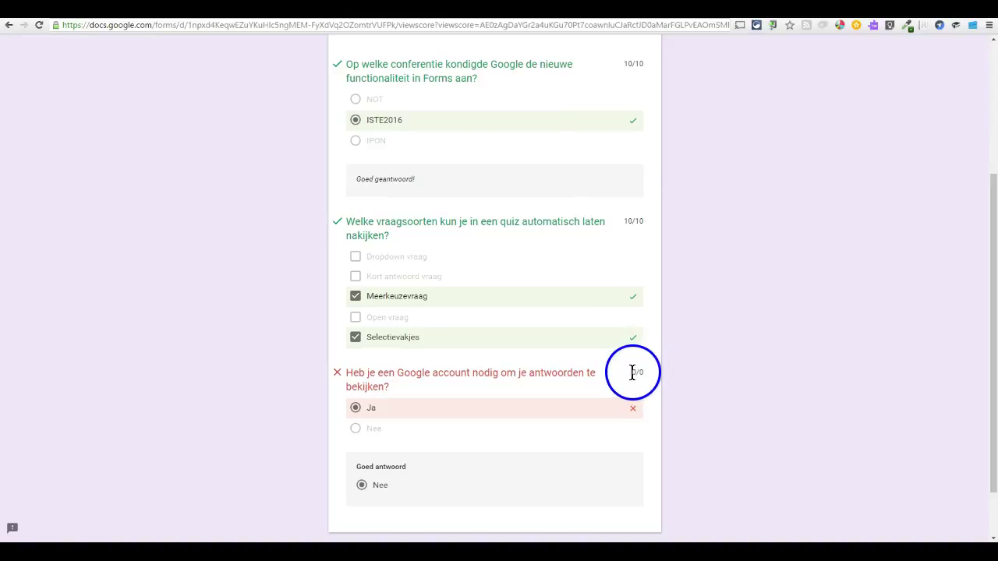
scroll(594, 288, up, 2)
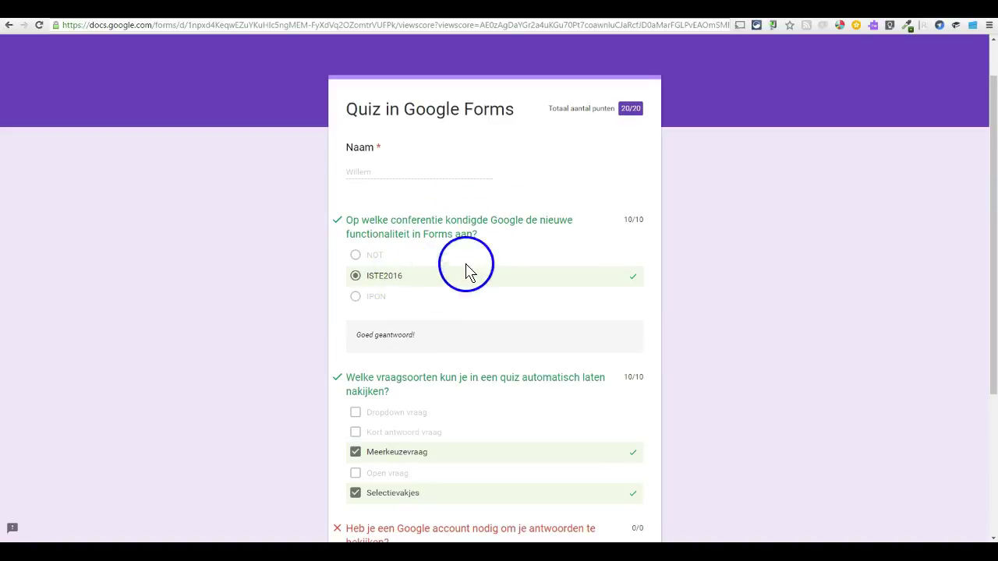
scroll(628, 222, down, 2)
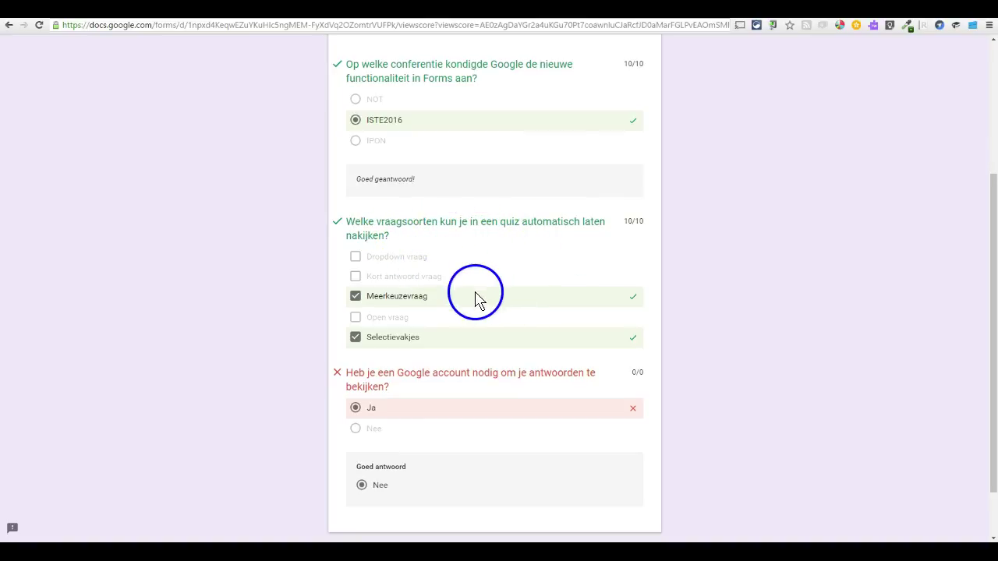
scroll(484, 297, down, 1)
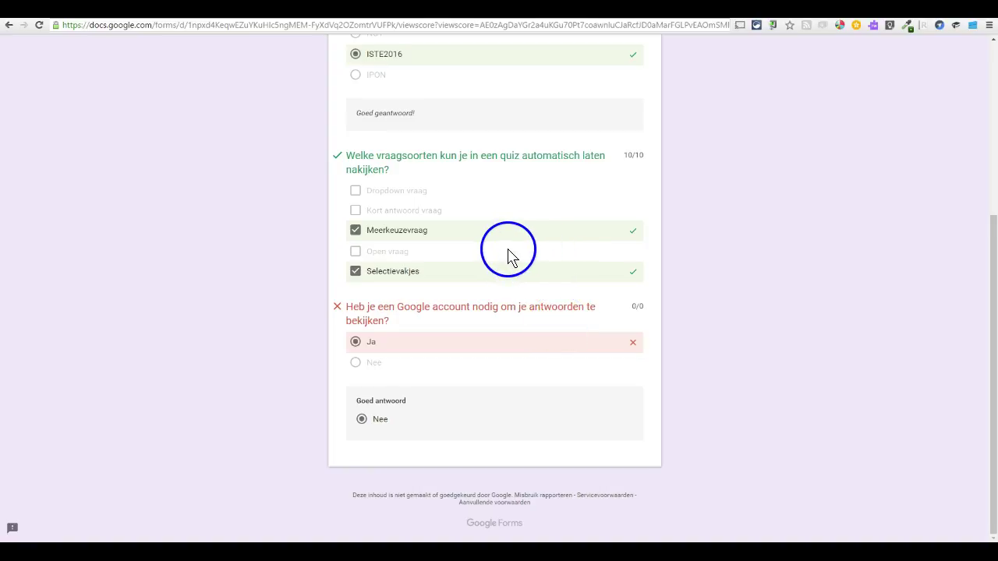
scroll(510, 256, up, 1)
scroll(503, 296, down, 2)
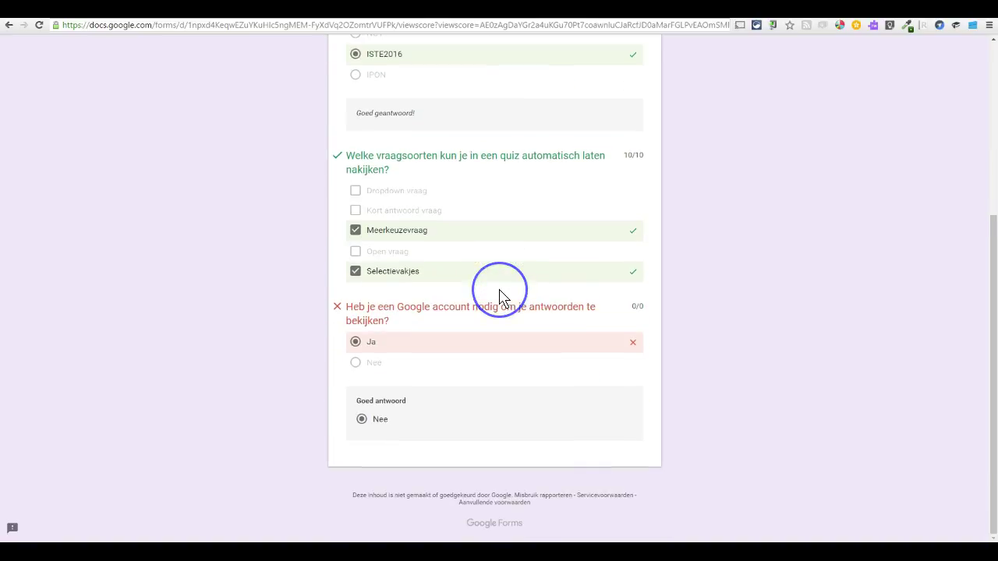
scroll(503, 299, up, 3)
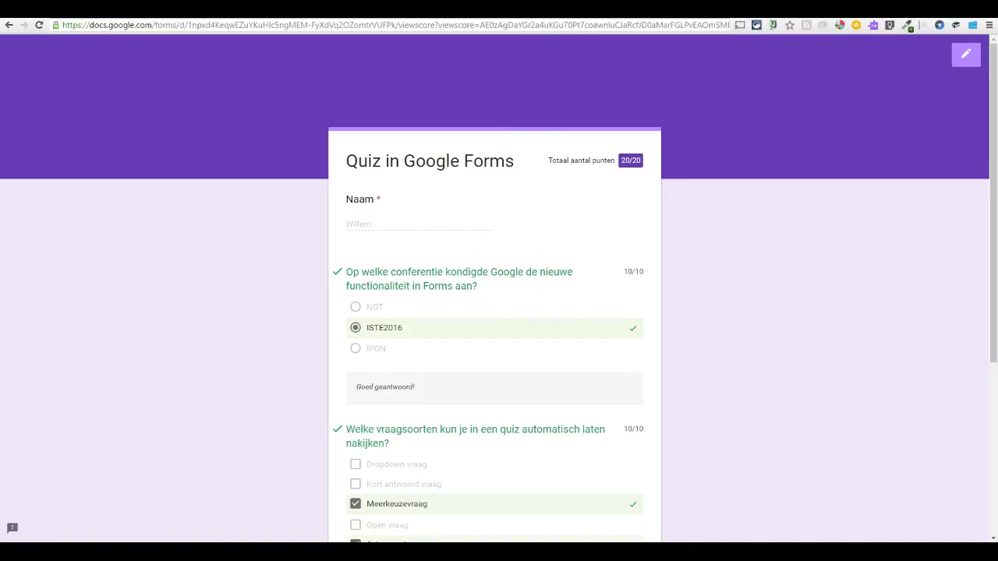
Step: Preview the quiz for a second response, fill in another respondent's name and answer the conference question with ISTE2016
click(965, 54)
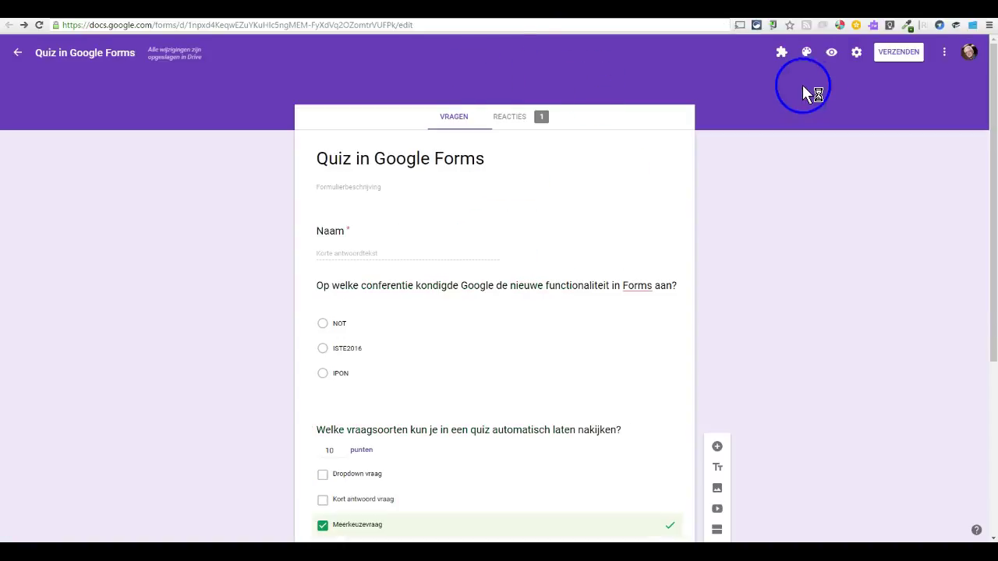
click(832, 54)
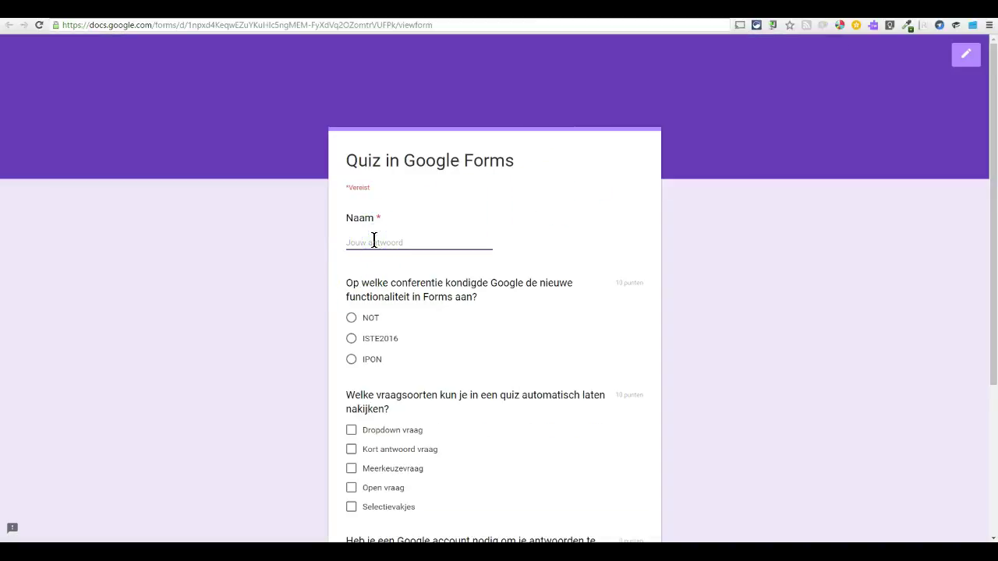
click(351, 338)
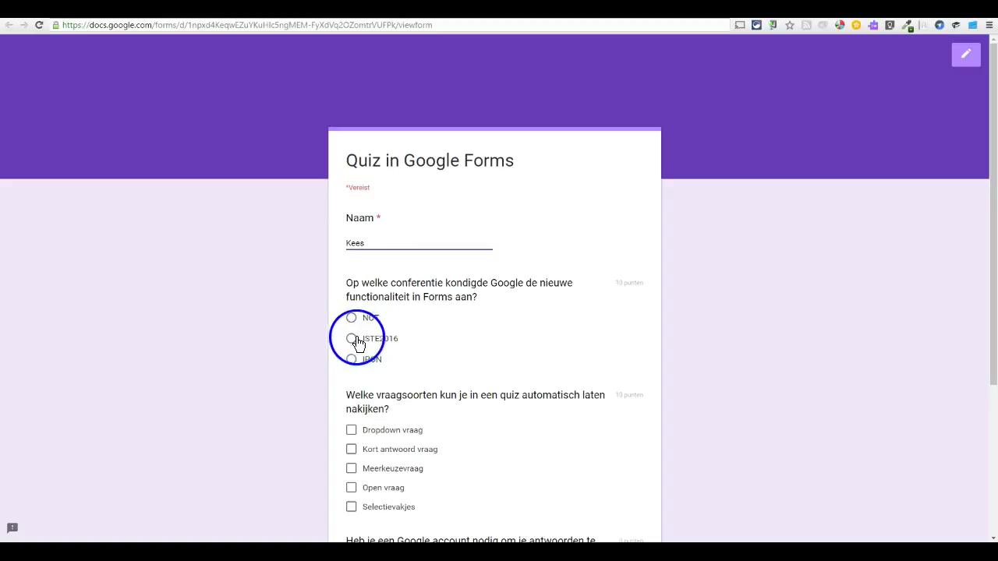
Step: Select only Meerkeuzevraag as question type, answer Nee to the Google account question, and submit the quiz
scroll(364, 345, down, 3)
click(352, 247)
click(351, 376)
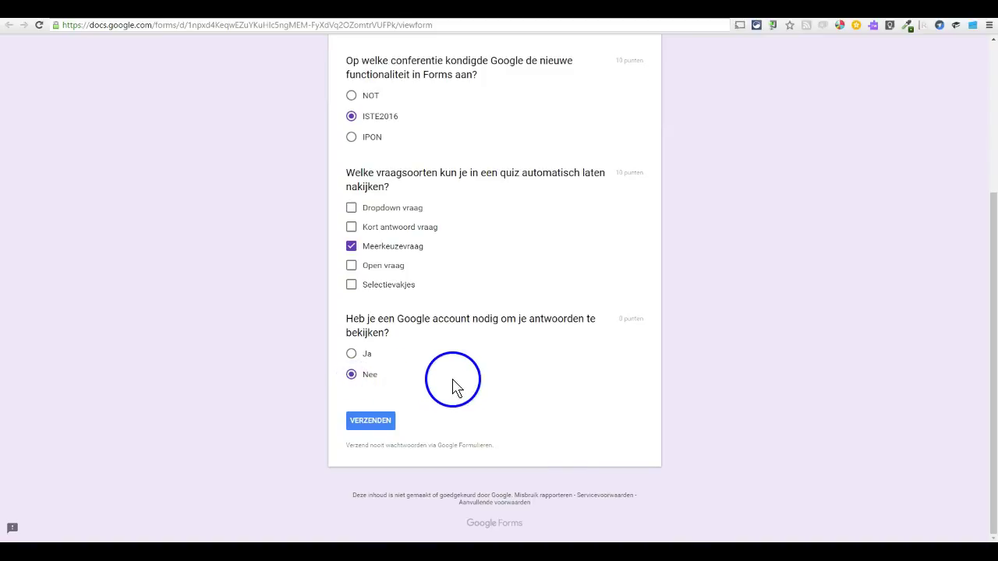
click(373, 423)
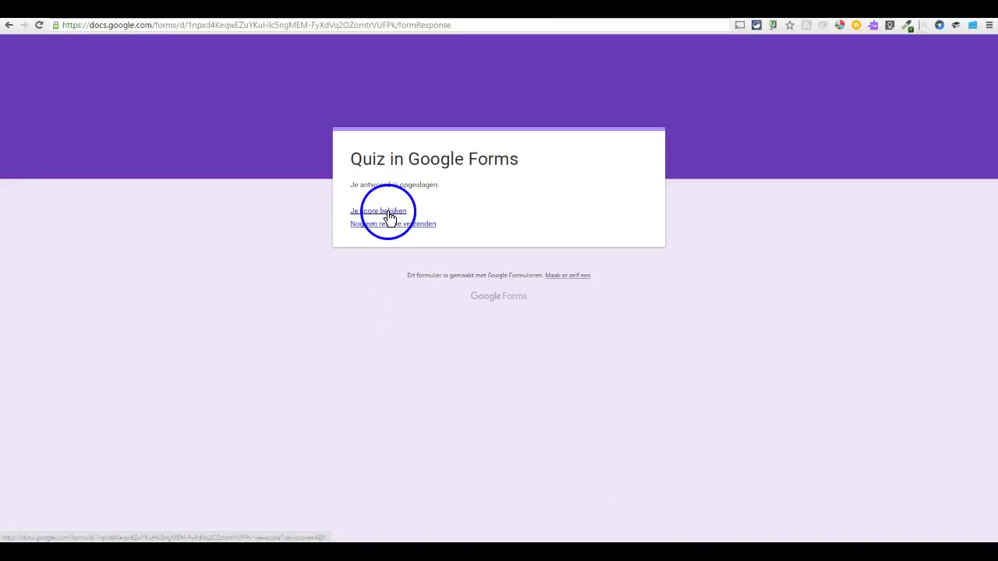
Step: View the score of this second response and review the points and feedback per question
click(388, 216)
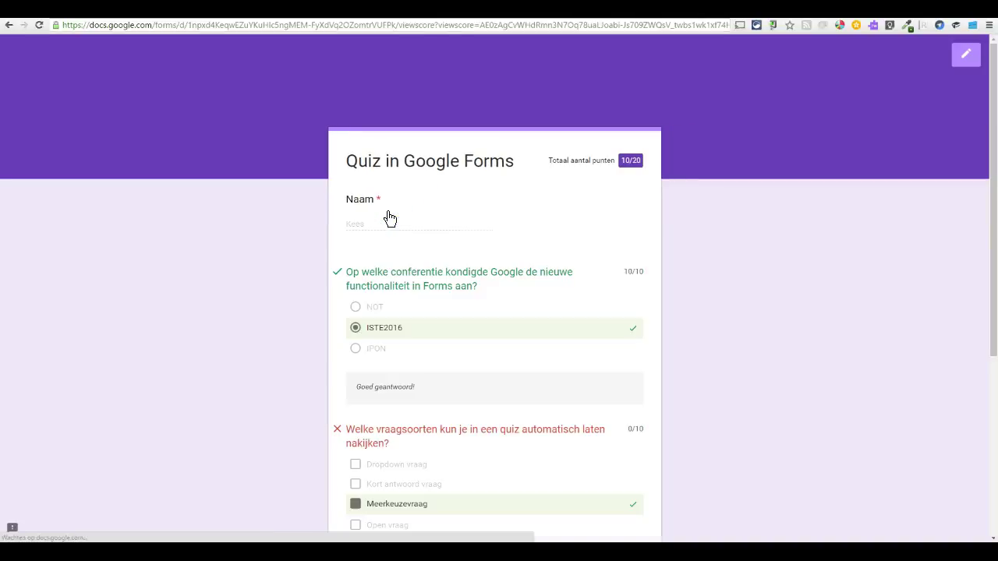
scroll(437, 312, down, 3)
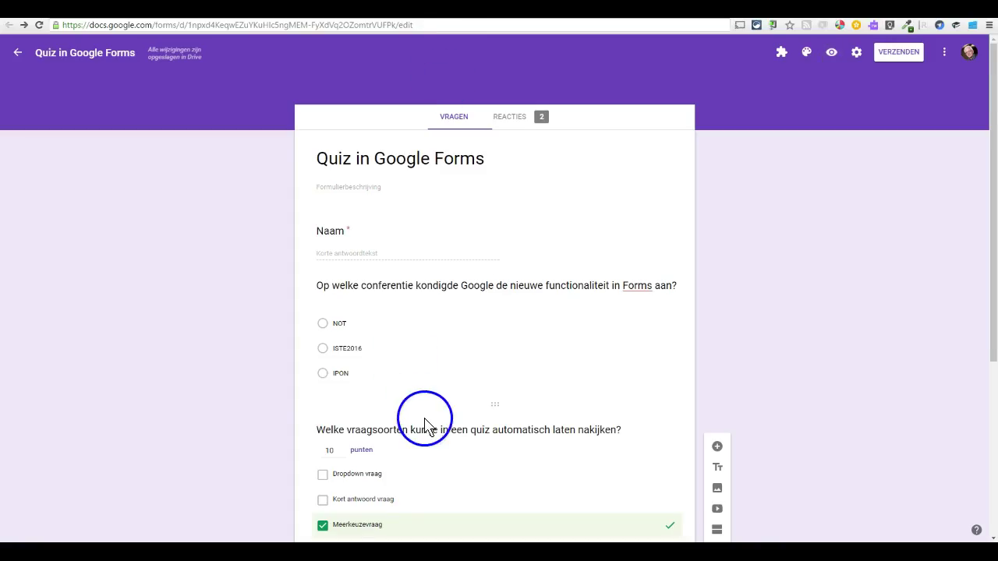
Step: Open the answer key of the automatically graded question types question and set its points to 5
click(423, 424)
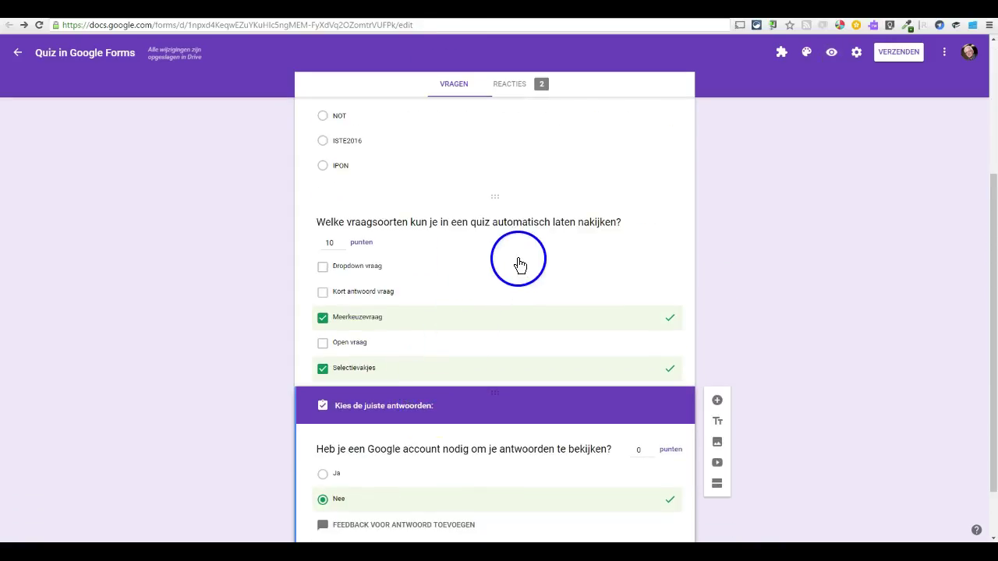
click(520, 265)
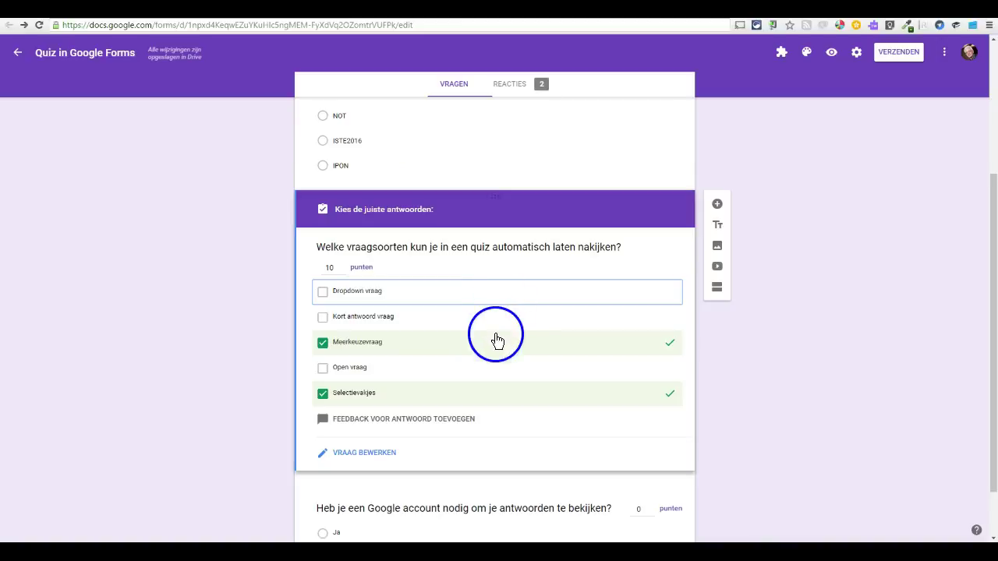
click(384, 453)
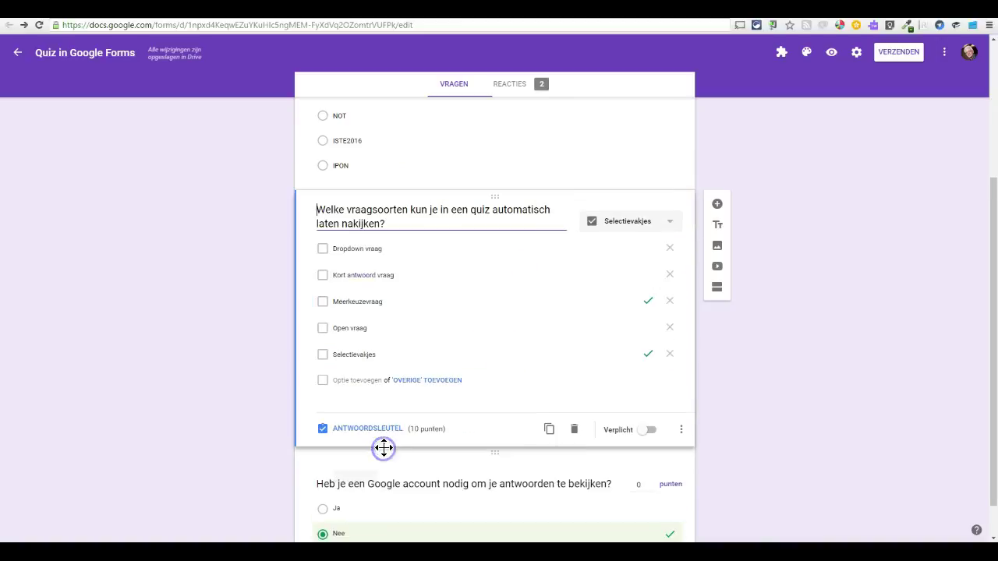
click(378, 434)
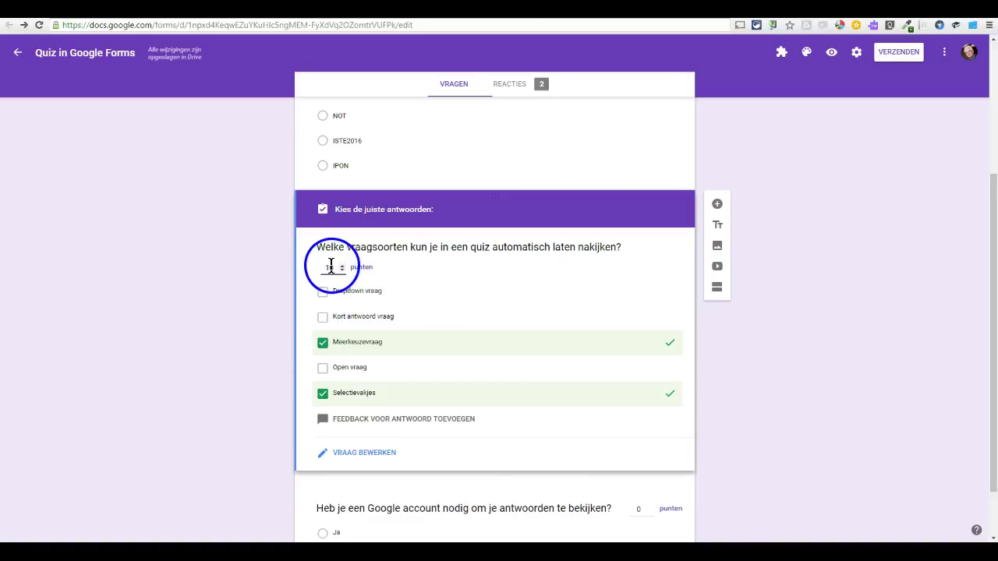
drag(337, 267, 320, 268)
text(5)
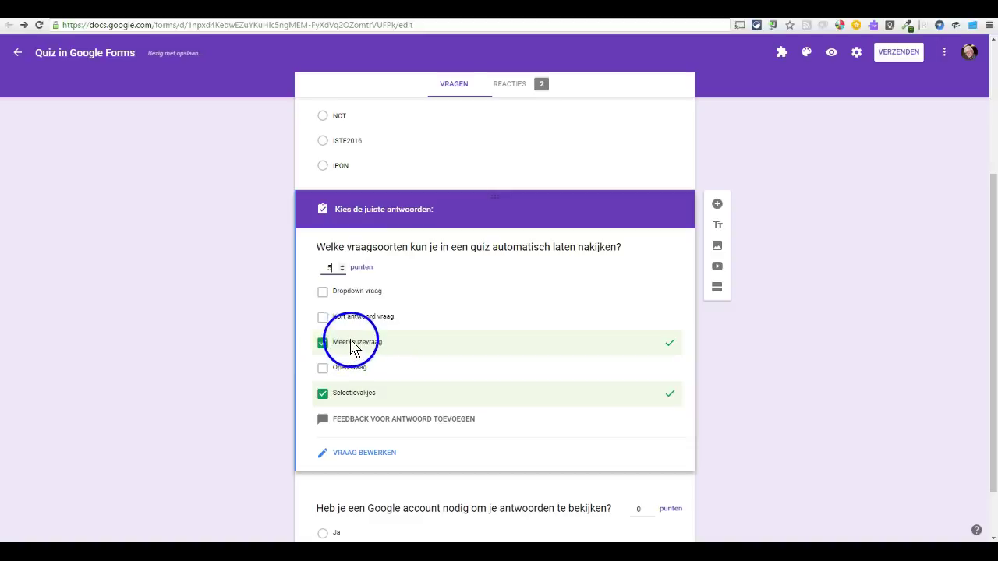
Step: Clear Meerkeuzevraag and Selectievakjes as correct answers and set the question's points to 10
click(473, 342)
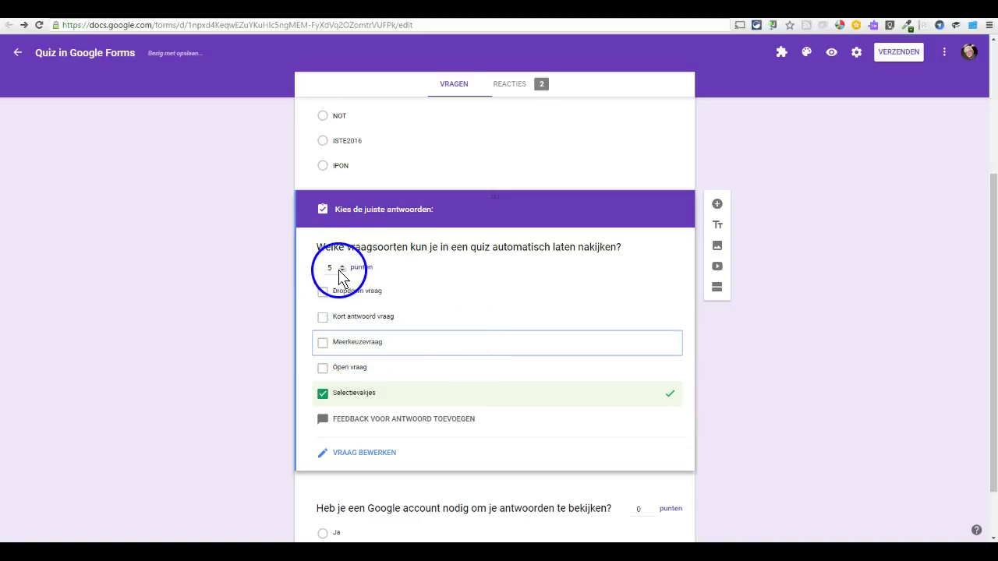
click(387, 397)
click(339, 271)
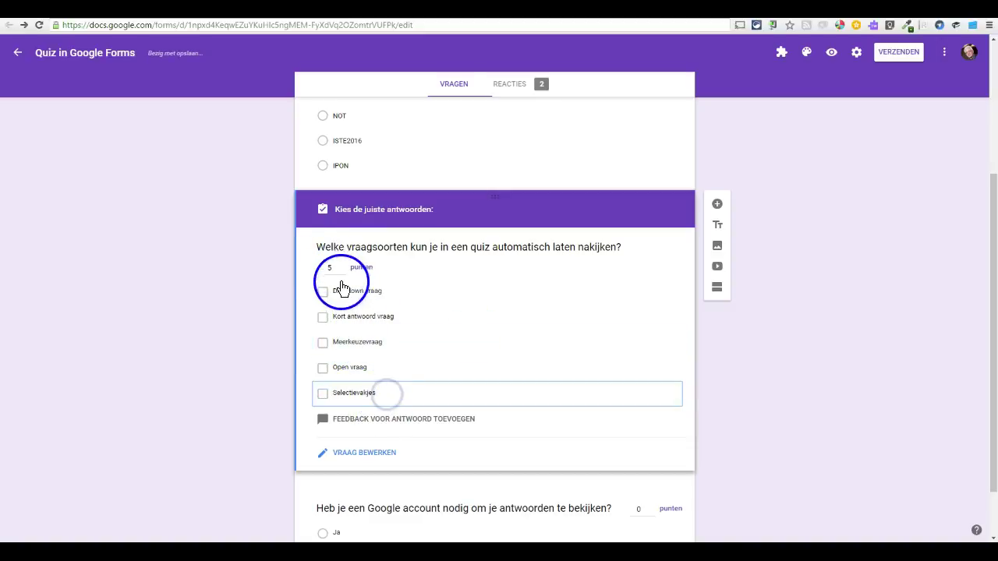
double_click(323, 273)
text(10)
Step: Try Open vraag and Kort antwoord vraag as correct answers, clear them, mark Meerkeuzevraag and Selectievakjes as correct, and leave the answer key
click(422, 369)
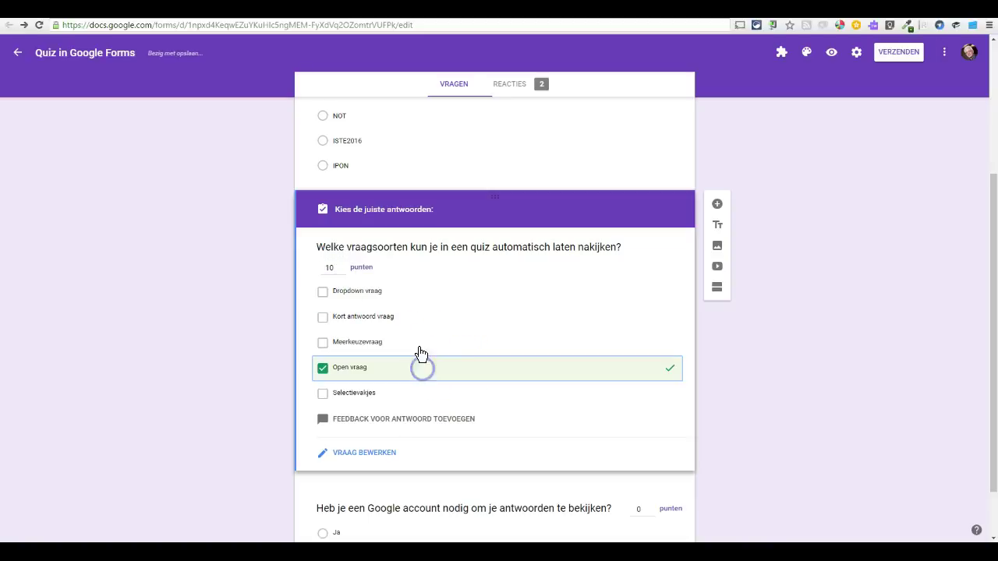
click(419, 318)
click(420, 320)
click(410, 345)
click(402, 371)
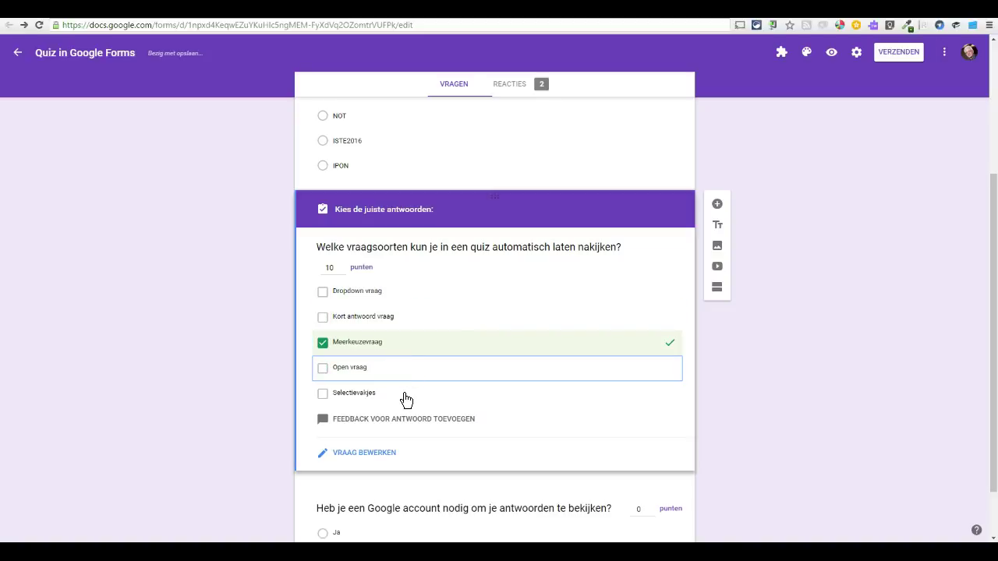
click(405, 396)
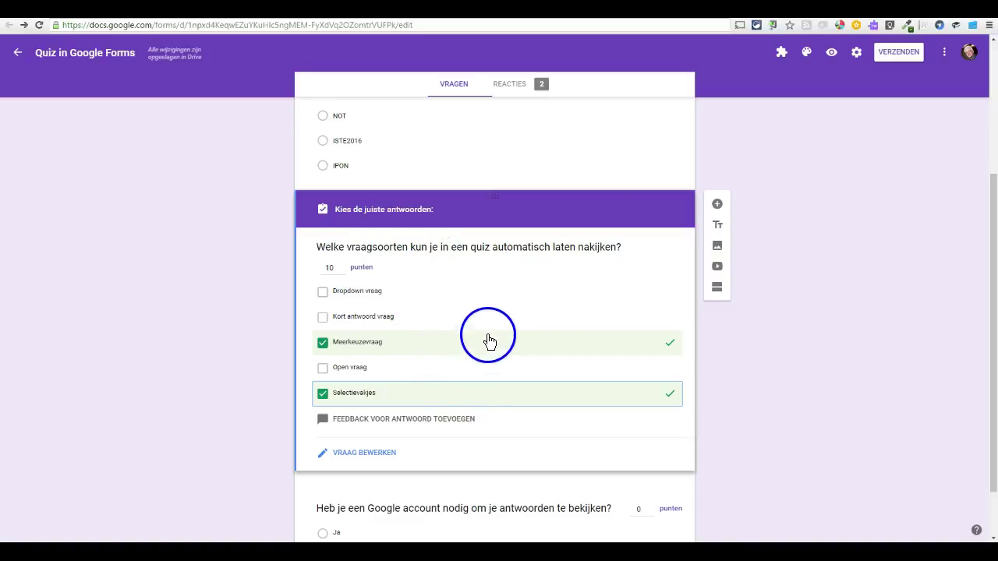
click(367, 454)
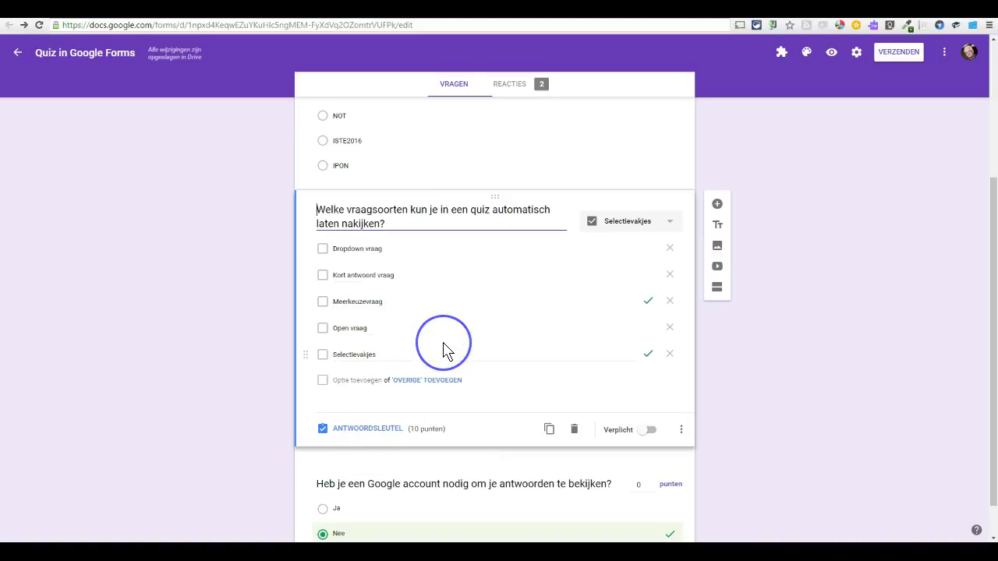
click(485, 379)
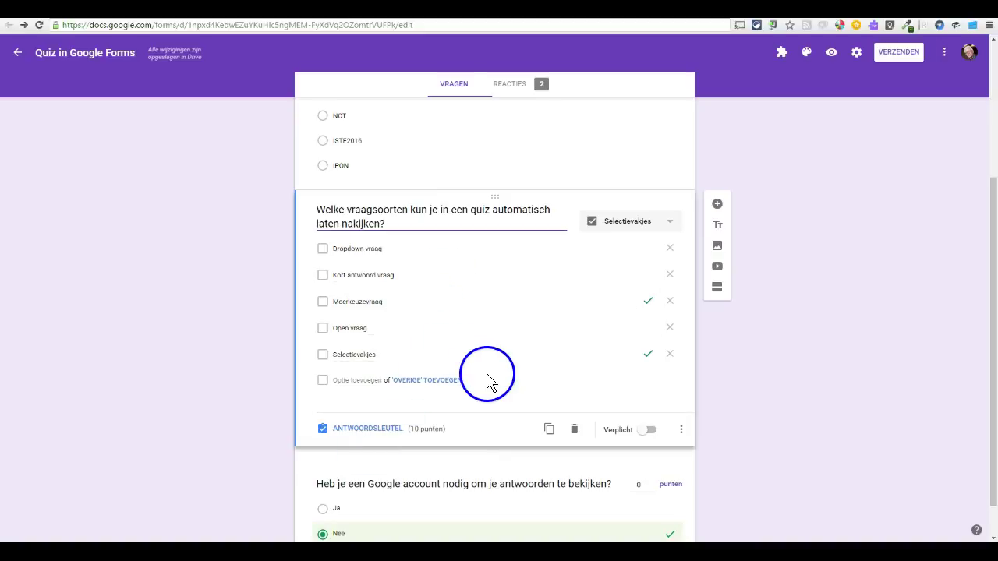
scroll(486, 381, down, 1)
click(491, 341)
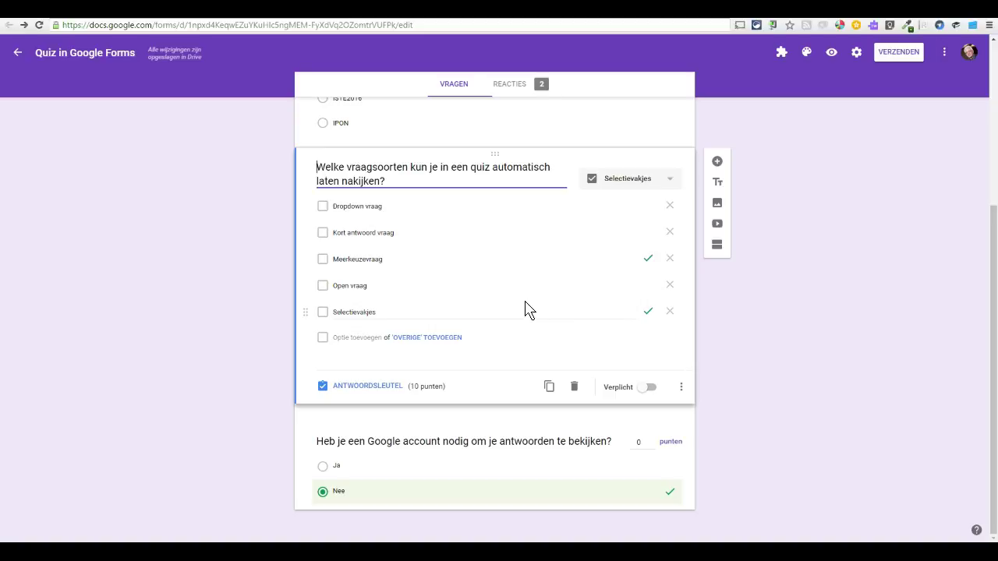
Step: Review the general and quiz options in the form's settings and close them without saving
click(856, 53)
click(425, 109)
click(376, 112)
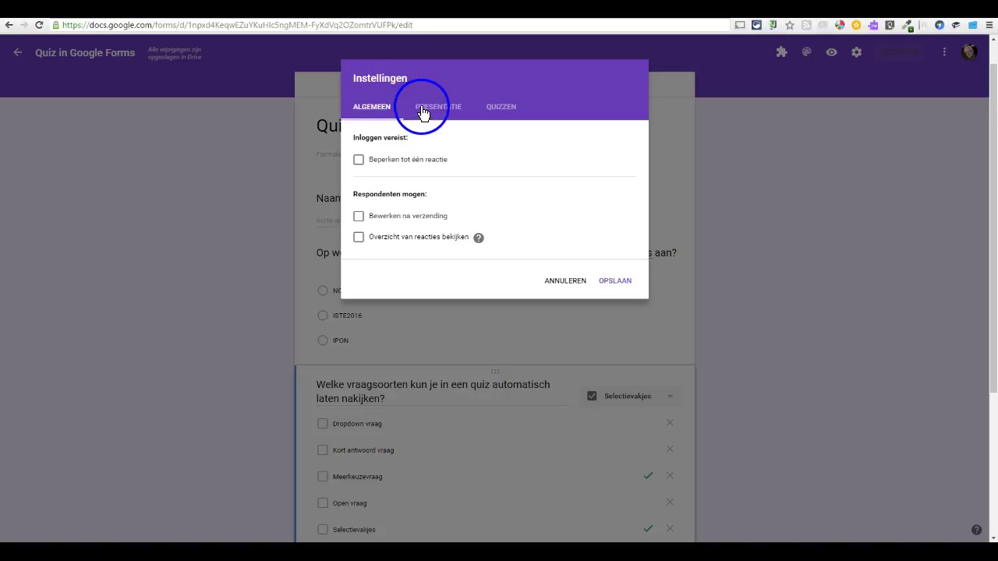
click(423, 113)
click(394, 111)
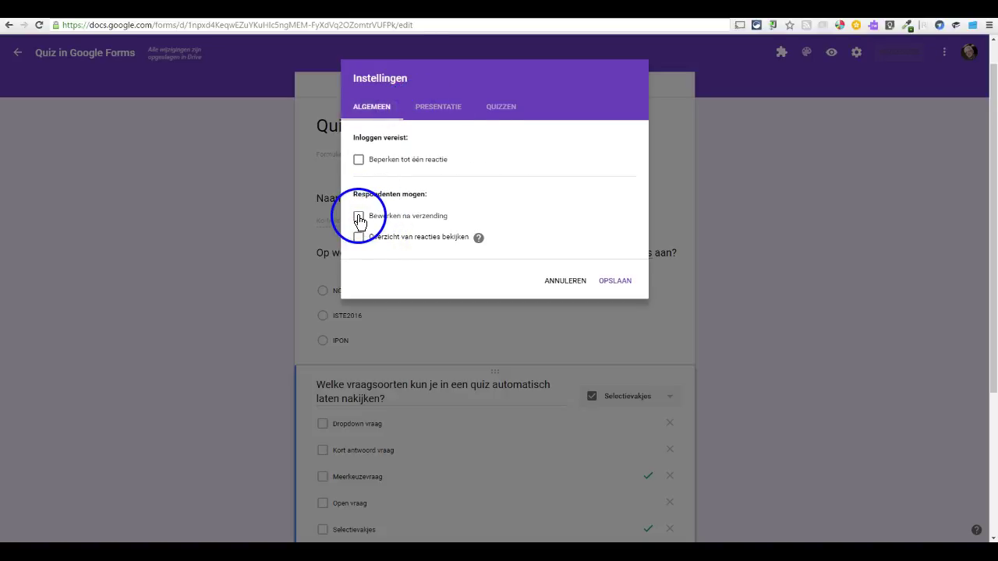
click(493, 110)
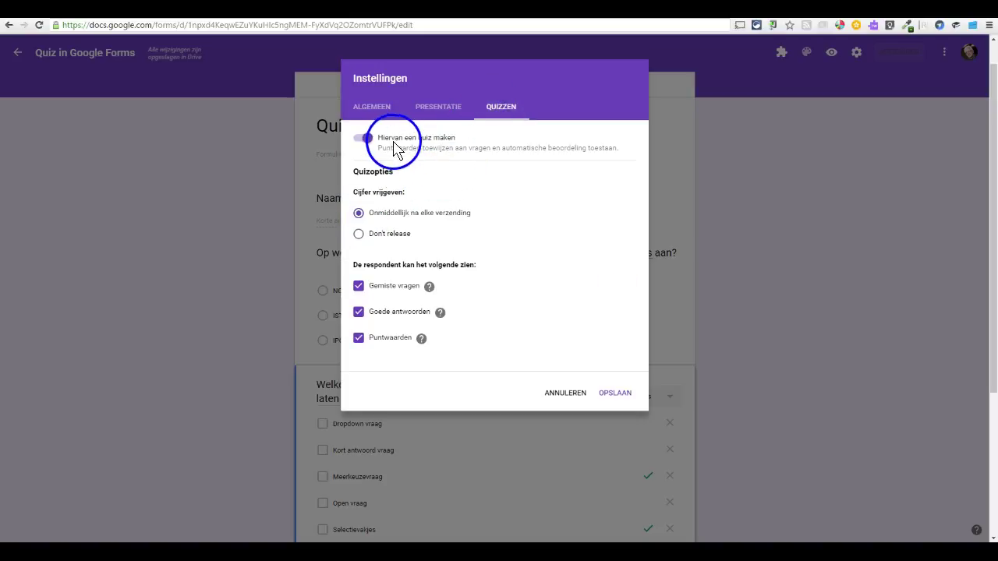
click(568, 393)
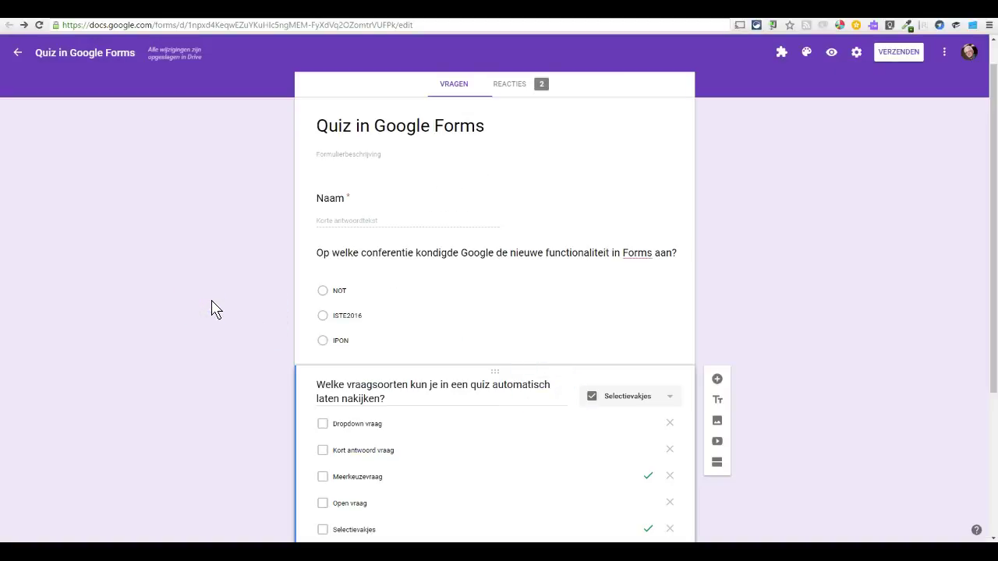
Step: Open the overview of the quiz responses and examine the insights and score distribution
scroll(216, 306, down, 3)
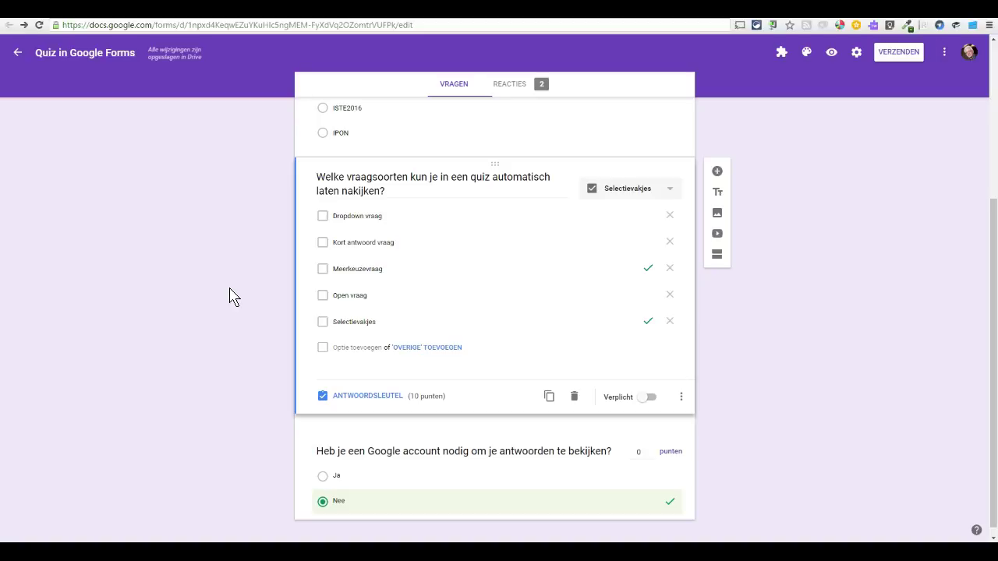
scroll(229, 297, up, 5)
click(510, 106)
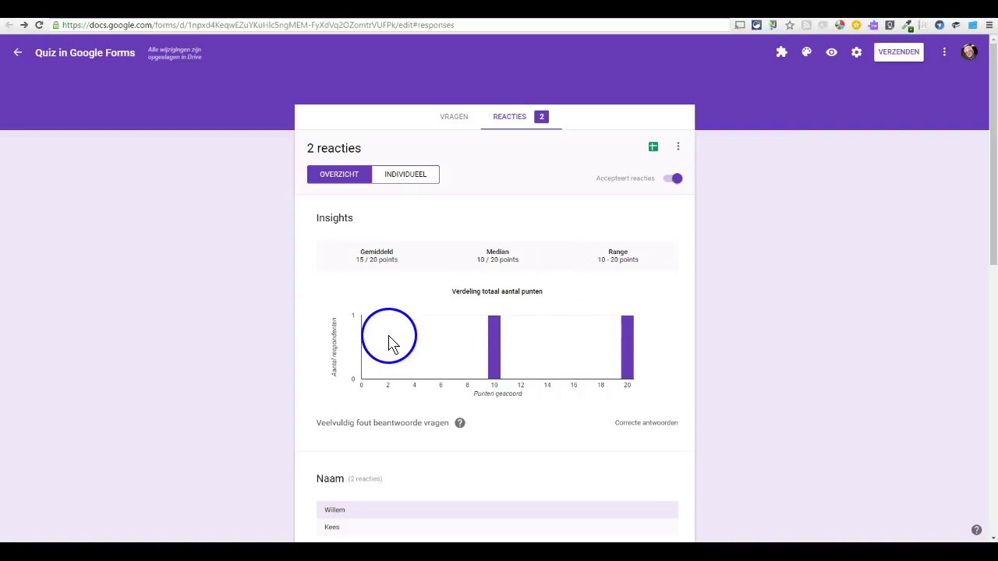
Step: Create a new spreadsheet as the destination for the quiz responses and open it
click(653, 150)
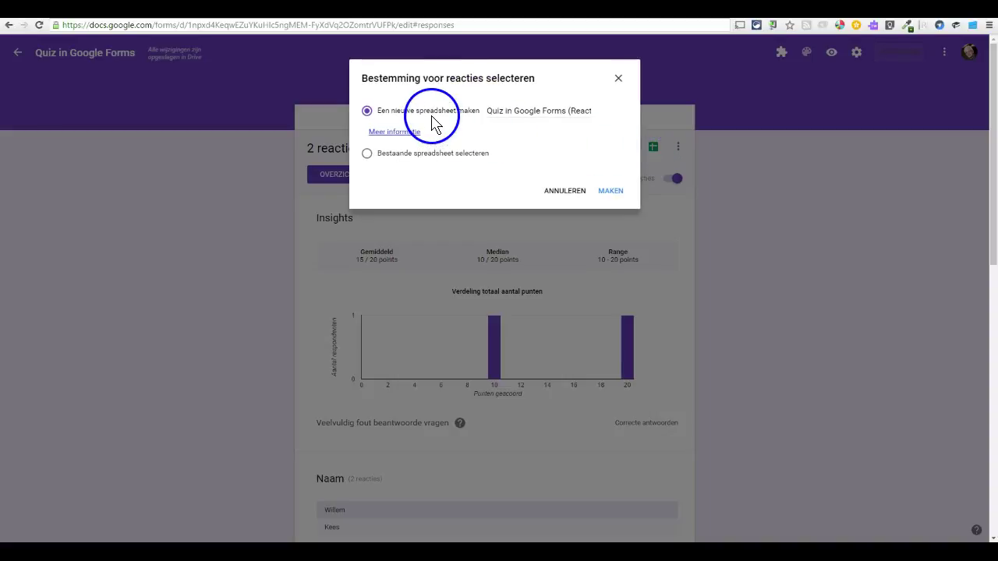
click(611, 192)
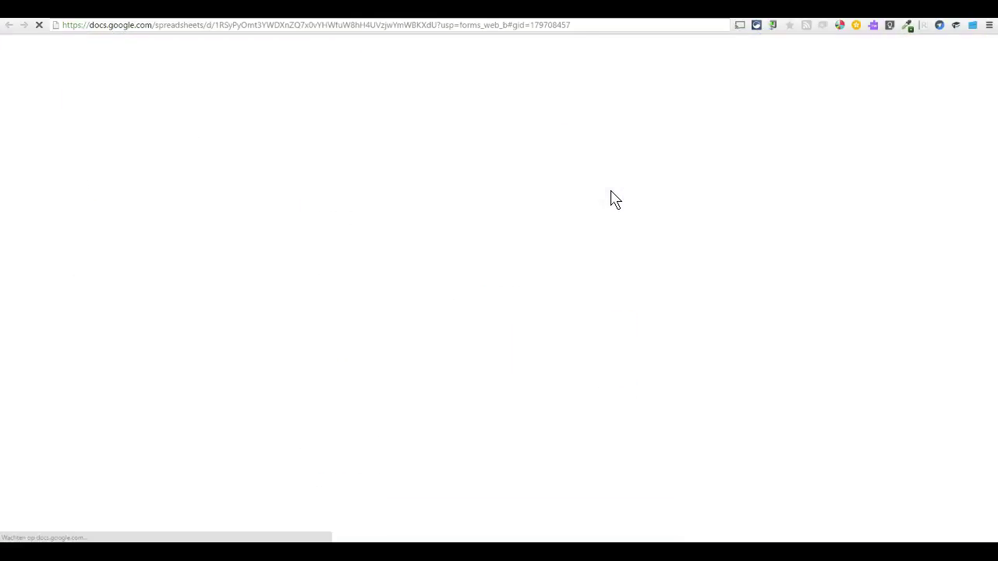
click(447, 181)
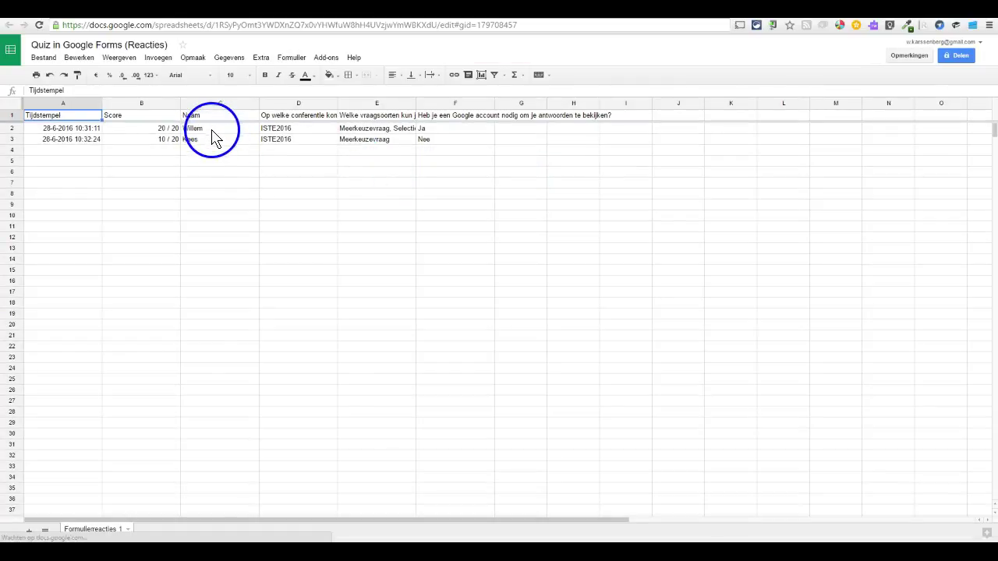
Step: Check each respondent's score and name in the responses spreadsheet, and return to the form's questions
click(156, 129)
click(159, 140)
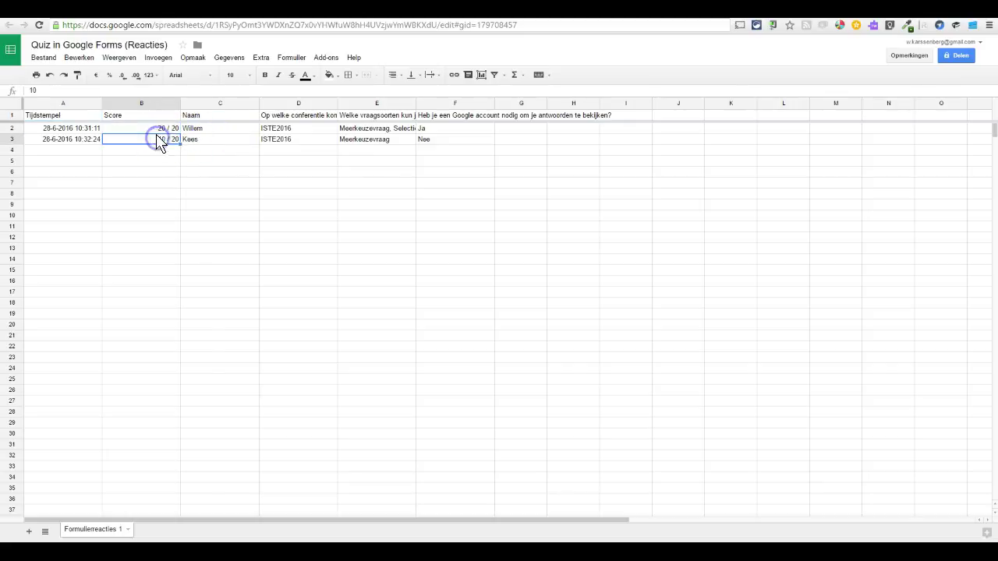
click(155, 130)
click(234, 133)
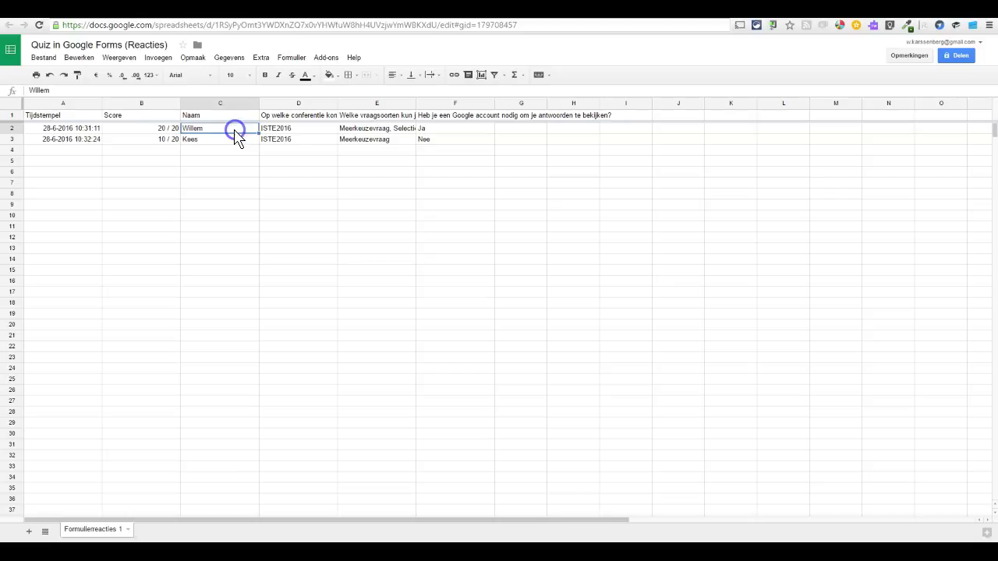
click(236, 138)
click(232, 130)
key(ctrl+Tab)
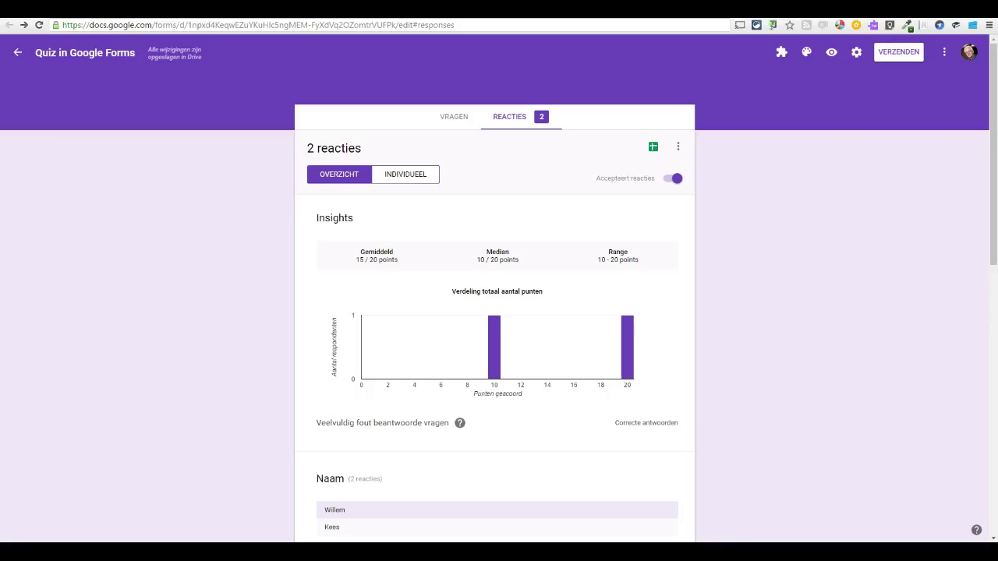
click(455, 117)
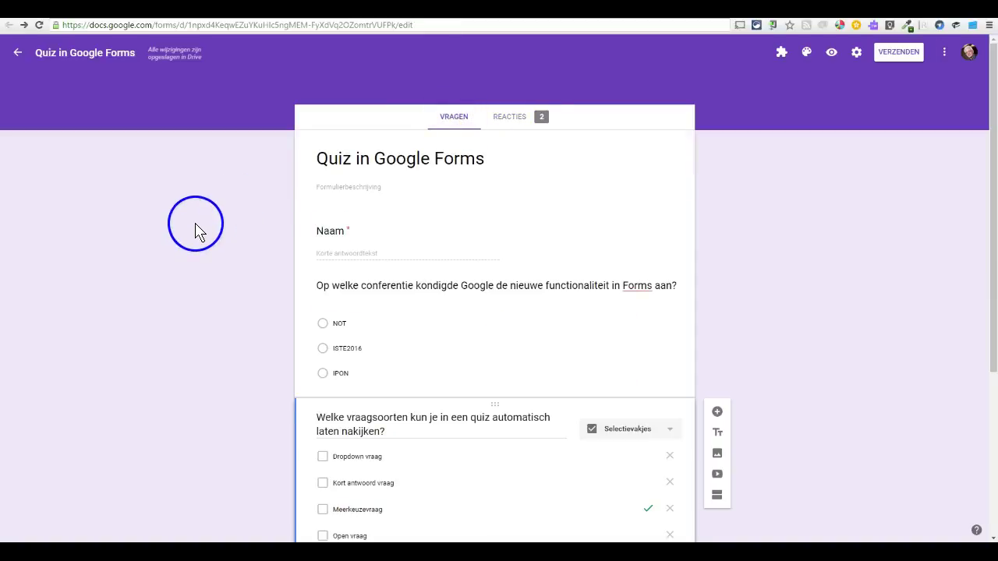